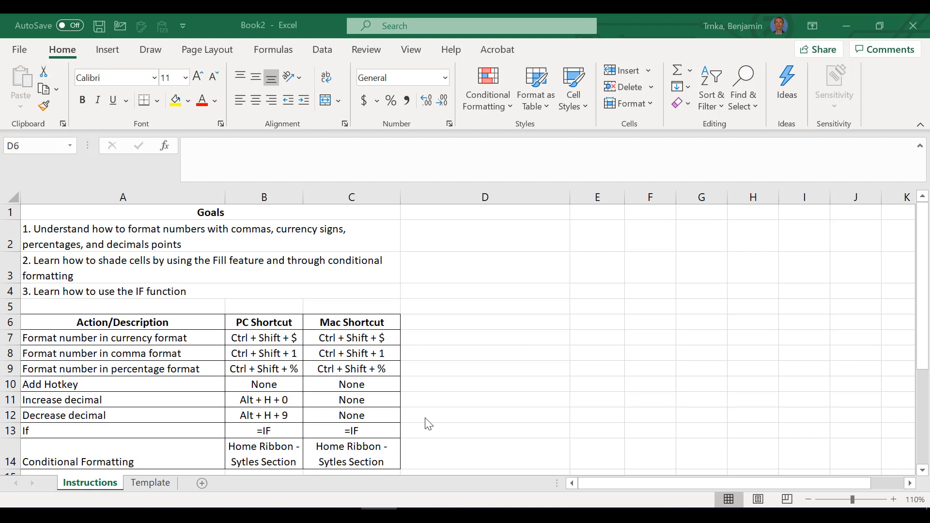
Switch to the Template sheet and look through the ratio calculations down the 2020 Ratio column
{"action": "left_click", "coordinate": [151, 482]}
{"action": "left_click", "coordinate": [151, 482]}
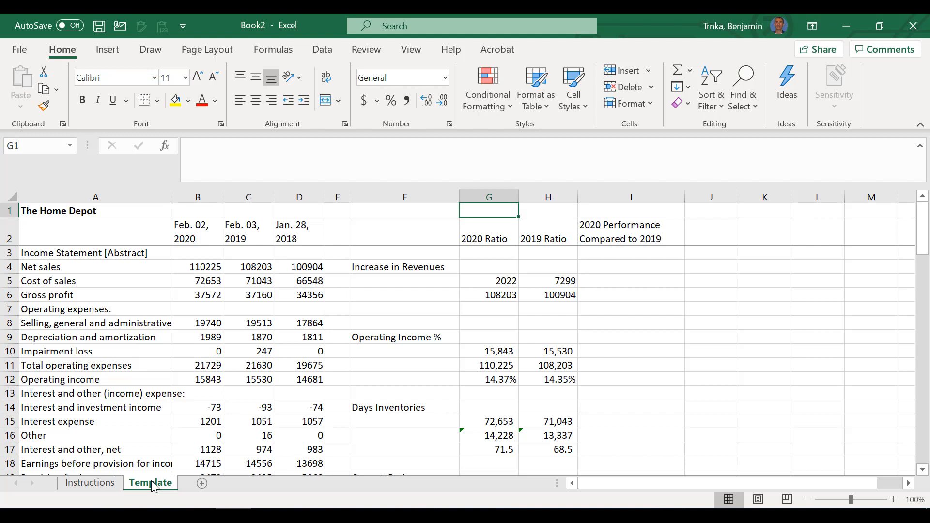
{"action": "key", "text": "Down"}
{"action": "key", "text": "Down"}
{"action": "key", "text": "Down"}
{"action": "key", "text": "Down"}
{"action": "key", "text": "Down"}
{"action": "key", "text": "Down"}
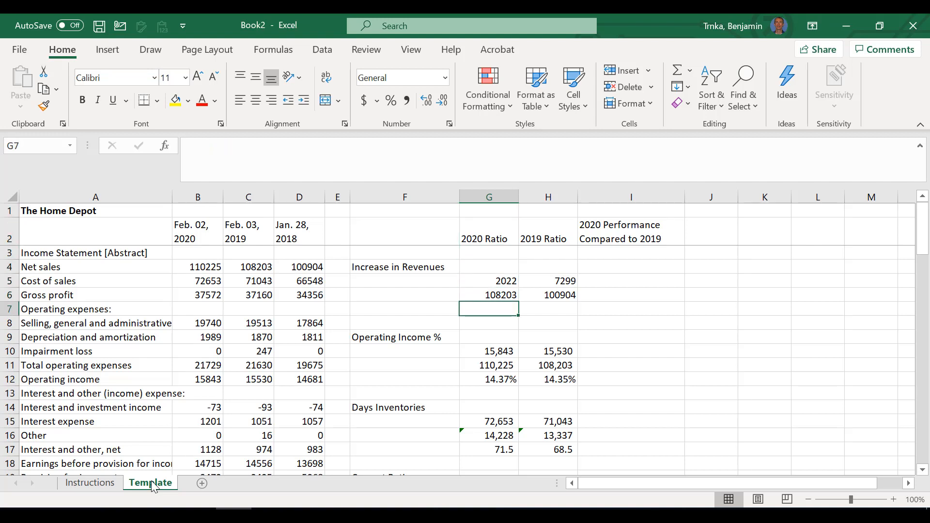
{"action": "key", "text": "Down"}
{"action": "key", "text": "Down"}
{"action": "key", "text": "Down"}
{"action": "key", "text": "Down"}
{"action": "key", "text": "Down"}
{"action": "key", "text": "Down"}
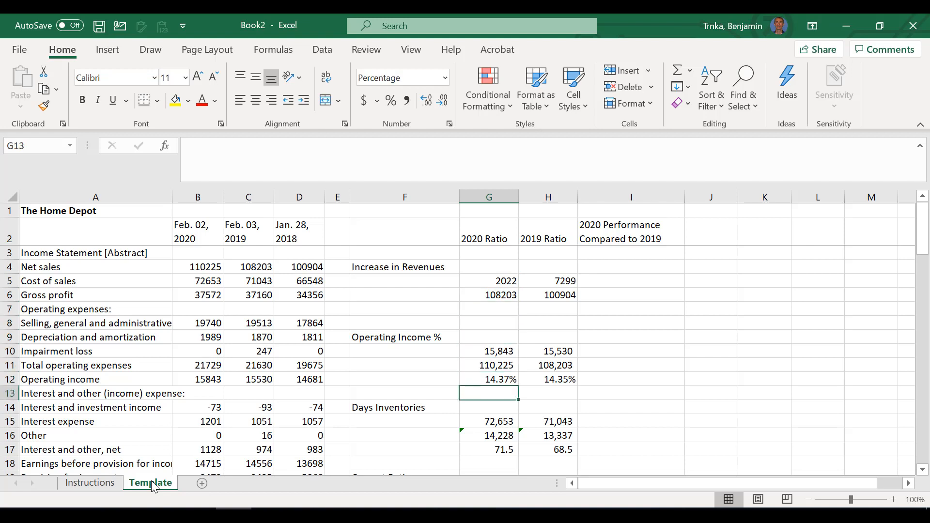
{"action": "key", "text": "Down"}
{"action": "key", "text": "Down"}
{"action": "key", "text": "Down"}
{"action": "key", "text": "Down"}
{"action": "key", "text": "Down"}
{"action": "key", "text": "Down"}
{"action": "key", "text": "Down"}
{"action": "key", "text": "Down"}
{"action": "key", "text": "Down"}
{"action": "key", "text": "Down"}
{"action": "key", "text": "Down"}
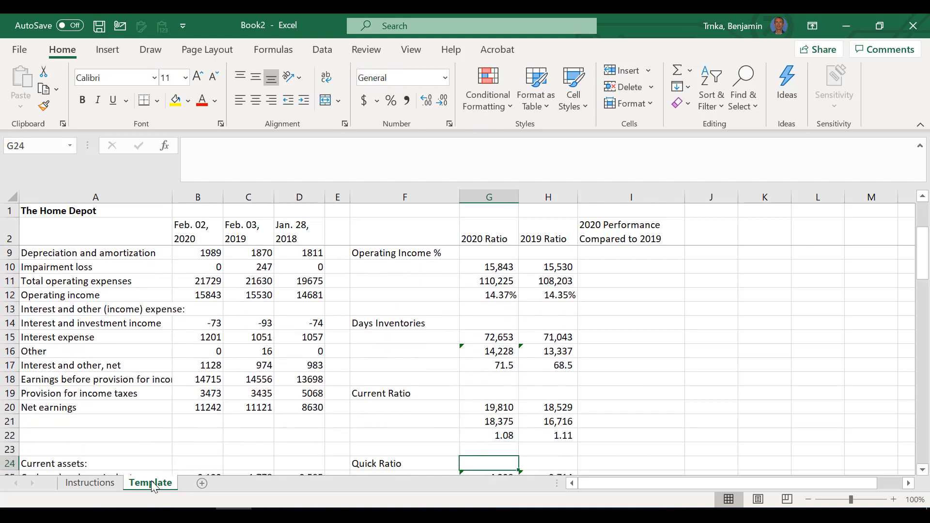
{"action": "key", "text": "Down"}
{"action": "key", "text": "Down"}
{"action": "key", "text": "Down"}
{"action": "key", "text": "Up"}
{"action": "key", "text": "Up"}
{"action": "key", "text": "Up"}
{"action": "key", "text": "Up"}
{"action": "key", "text": "Up"}
{"action": "key", "text": "Up"}
{"action": "key", "text": "Up"}
{"action": "key", "text": "Up"}
{"action": "key", "text": "Up"}
{"action": "key", "text": "Up"}
{"action": "key", "text": "Up"}
{"action": "key", "text": "Up"}
{"action": "key", "text": "Up"}
{"action": "key", "text": "Up"}
{"action": "key", "text": "Up"}
{"action": "key", "text": "Up"}
{"action": "key", "text": "Up"}
{"action": "key", "text": "Up"}
{"action": "key", "text": "Up"}
{"action": "key", "text": "Up"}
{"action": "key", "text": "Up"}
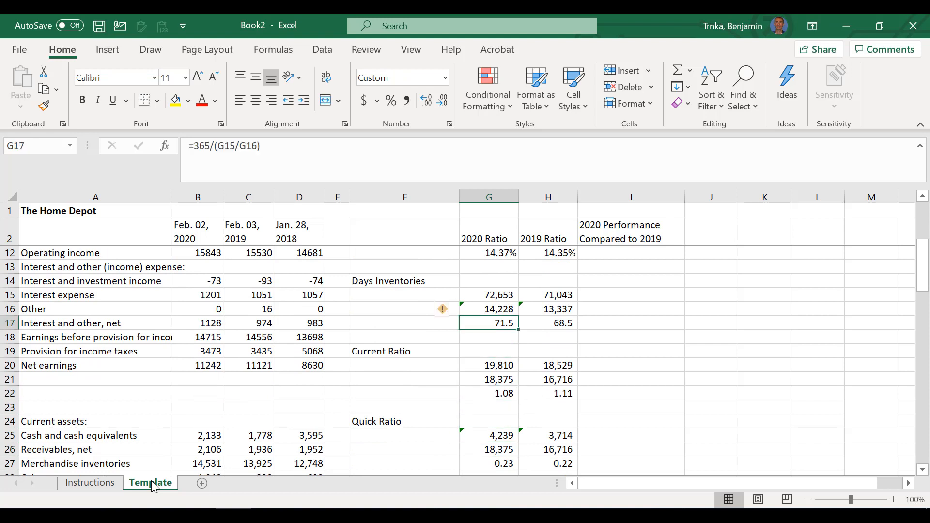
Calculate the 2020 increase in revenues in G7 with the formula =G5/G6
{"action": "key", "text": "Down"}
{"action": "key", "text": "Down"}
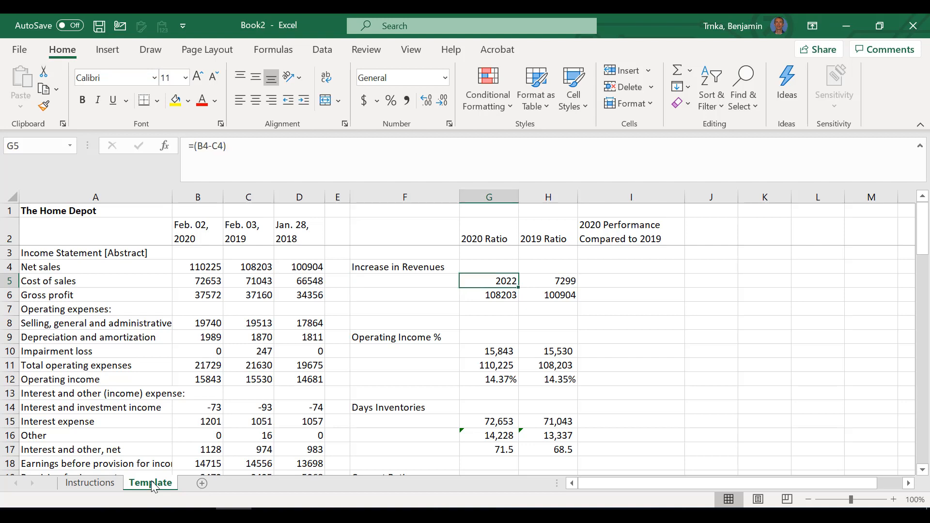
{"action": "key", "text": "Down"}
{"action": "key", "text": "Down"}
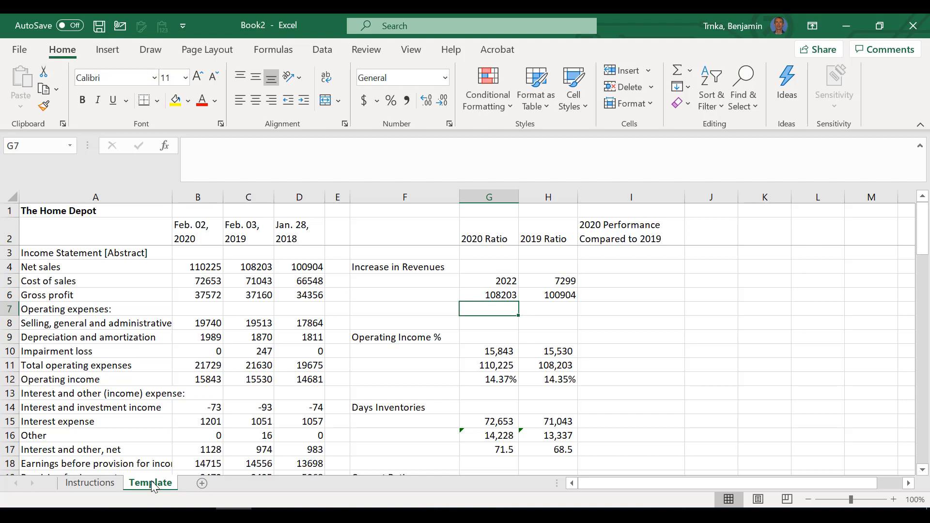
{"action": "type", "text": "="}
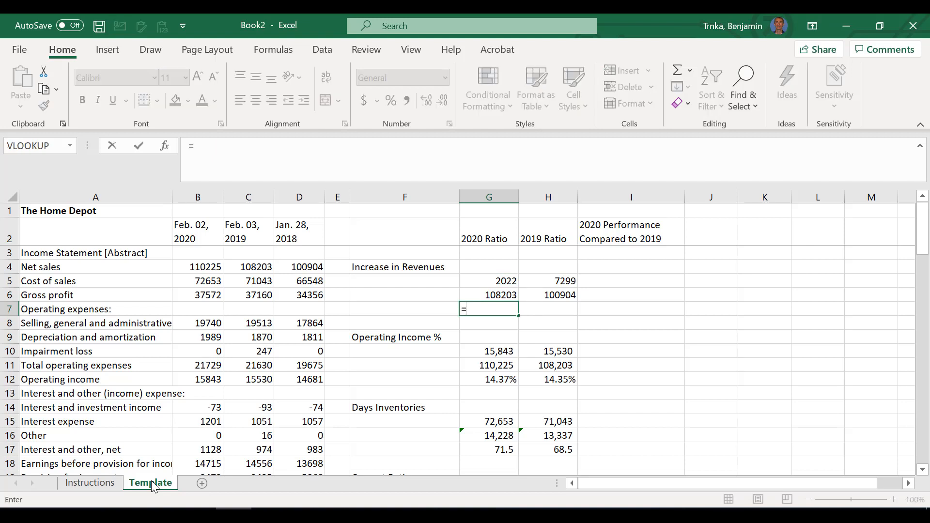
{"action": "key", "text": "Up"}
{"action": "key", "text": "Up"}
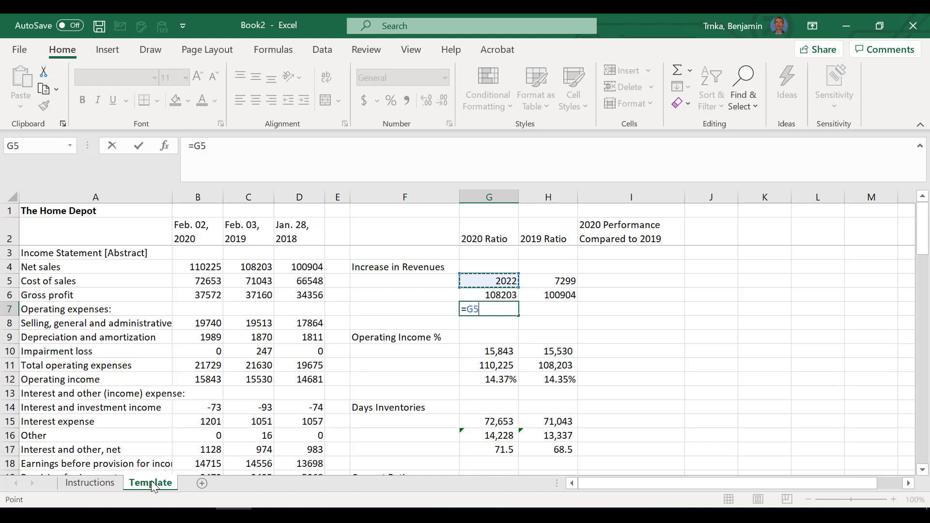
{"action": "type", "text": "/"}
{"action": "key", "text": "Up"}
{"action": "key", "text": "Return"}
{"action": "key", "text": "Up"}
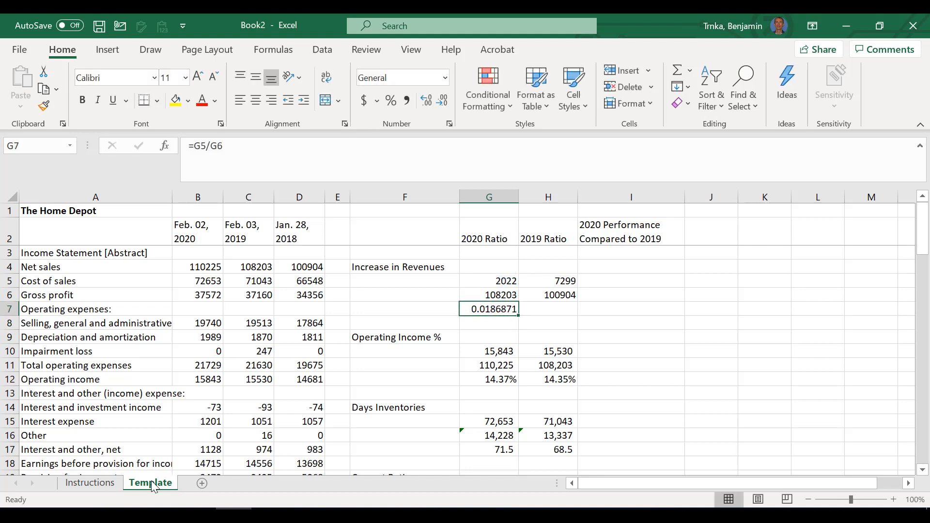
Fill the G7 formula across to H7 to calculate the 2019 increase in revenues
{"action": "key", "text": "Right"}
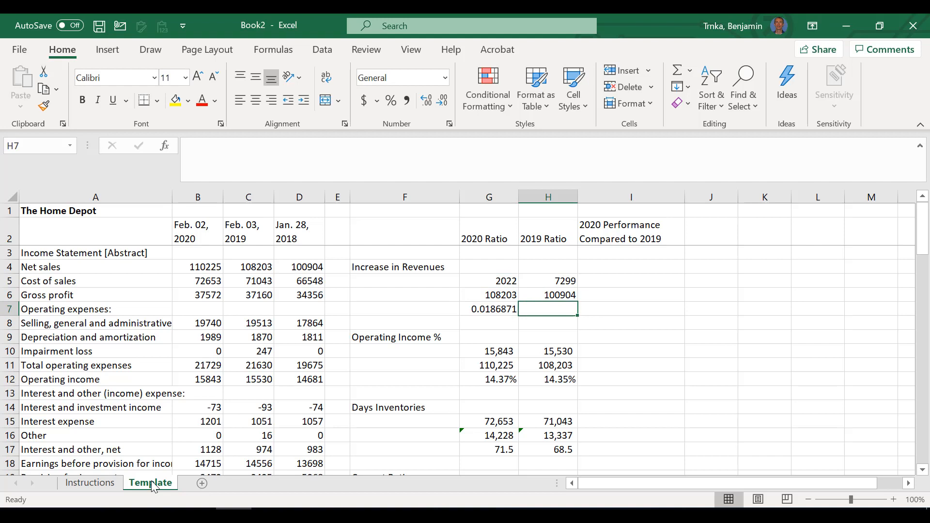
{"action": "key", "text": "Up"}
{"action": "key", "text": "Up"}
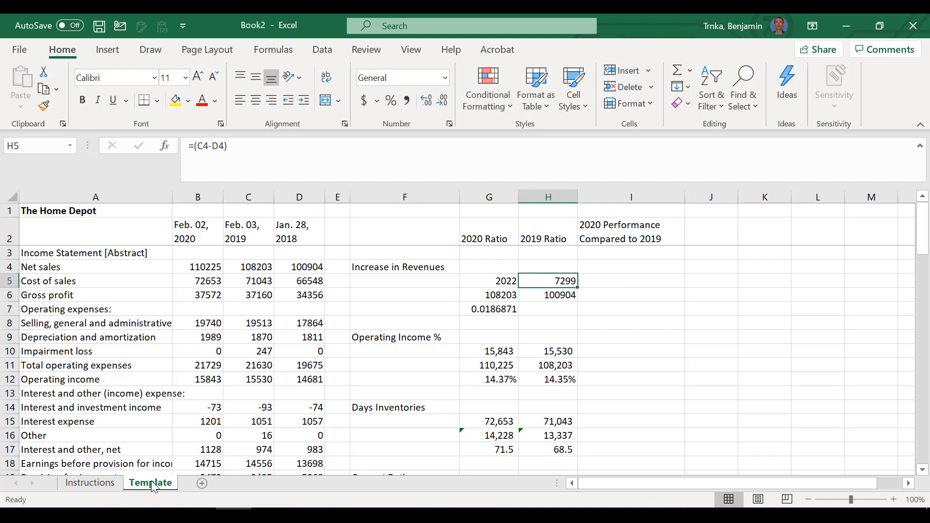
{"action": "key", "text": "Down"}
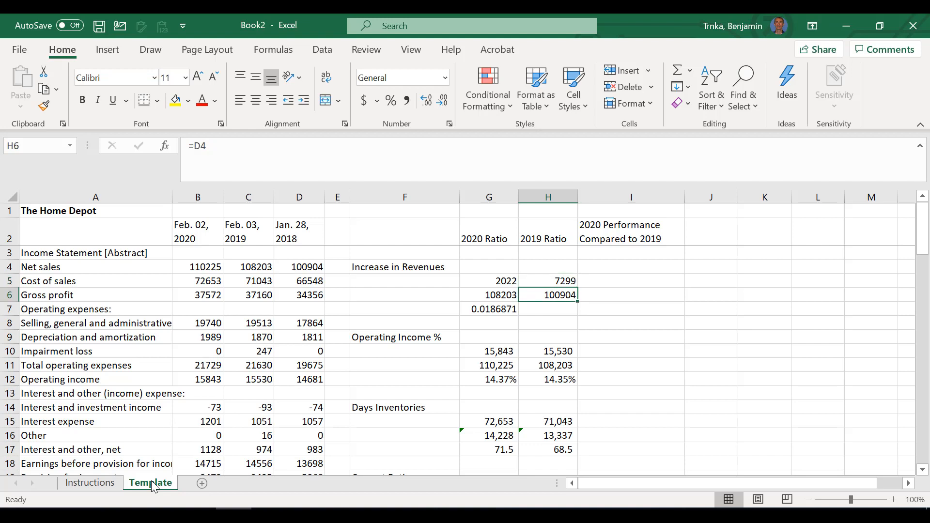
{"action": "key", "text": "Down"}
{"action": "key", "text": "Left"}
{"action": "key", "text": "shift+Right"}
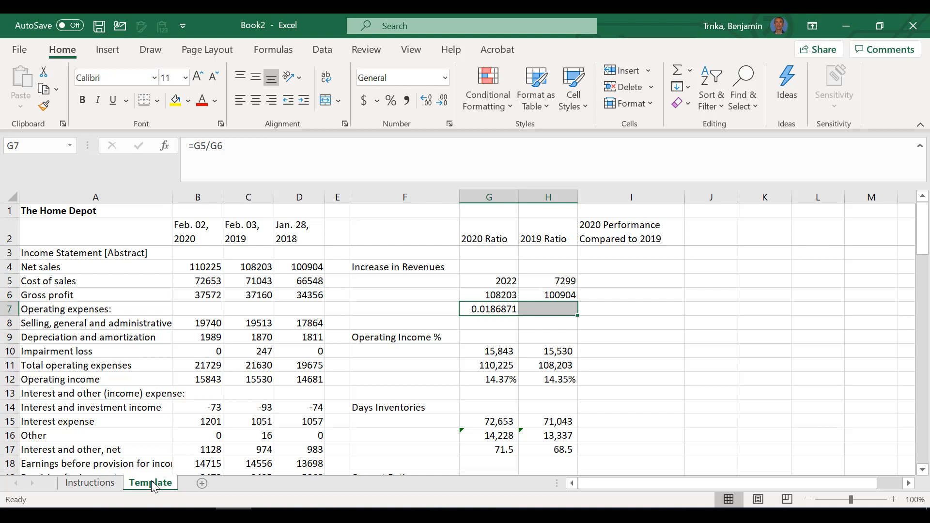
{"action": "key", "text": "ctrl+r"}
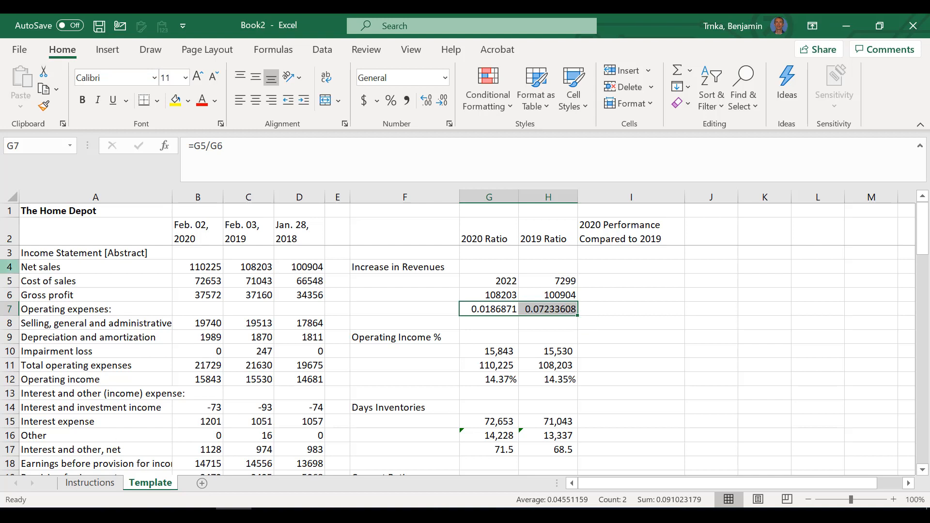
Format the increase in revenues ratios in G7:H7 as percentages with two decimal places
{"action": "left_click", "coordinate": [390, 101]}
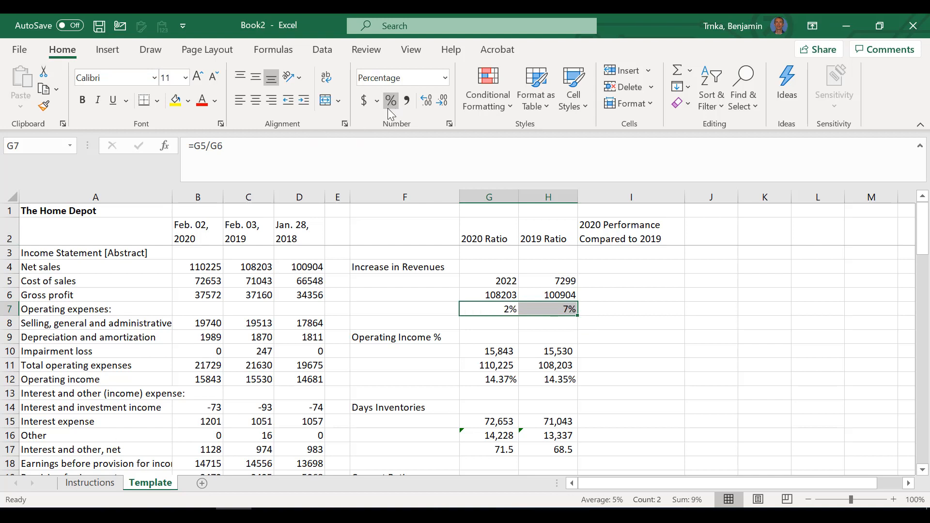
{"action": "left_click", "coordinate": [428, 93]}
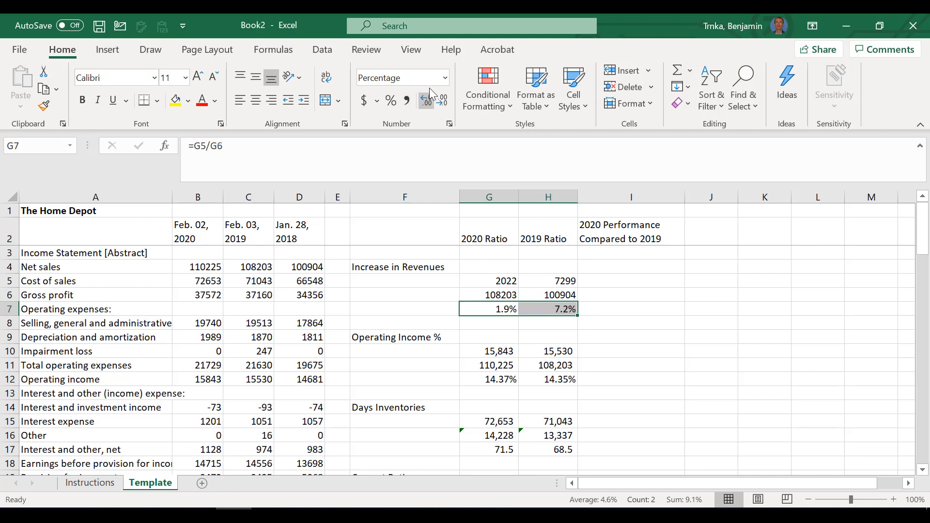
{"action": "left_click", "coordinate": [430, 96]}
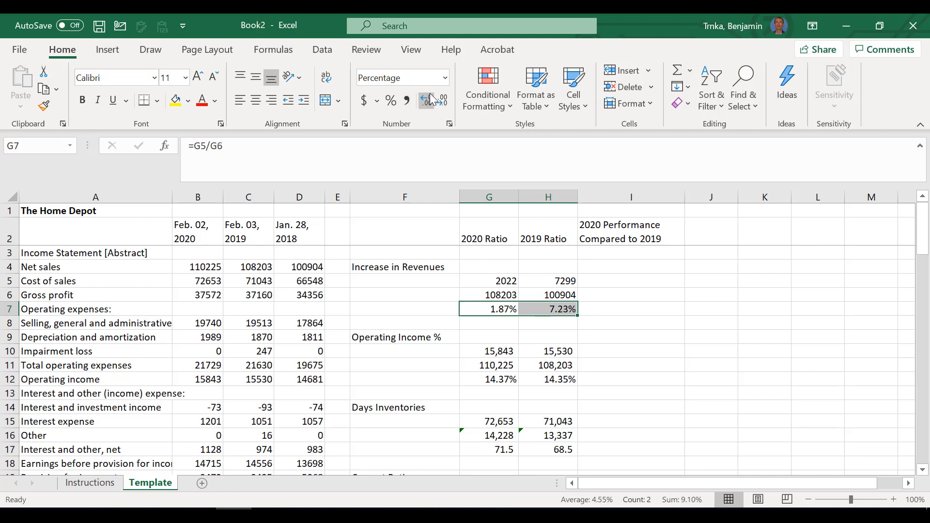
Undo the percentage and decimal formatting on G7:H7
{"action": "key", "text": "ctrl+z"}
{"action": "key", "text": "ctrl+z"}
{"action": "key", "text": "ctrl+z"}
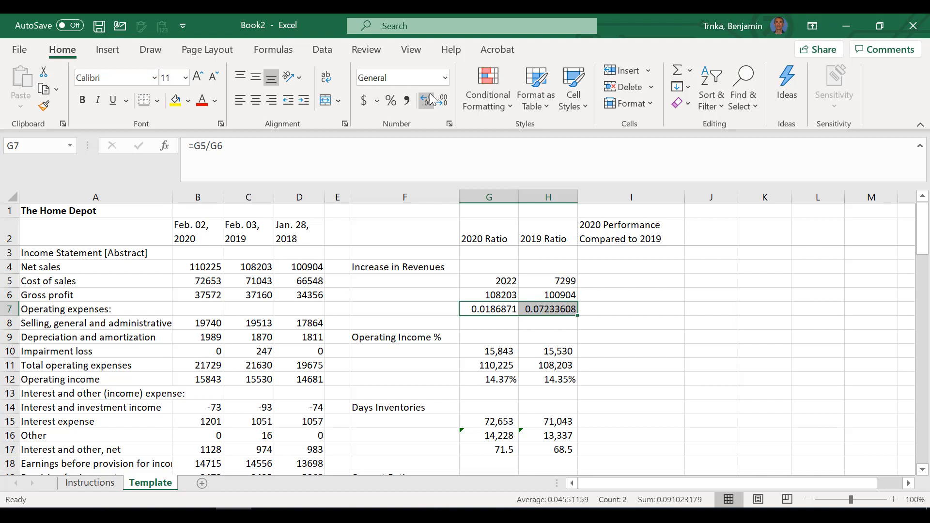
Apply the percentage format to G7:H7 and try two decimal places before returning to whole percentages
{"action": "key", "text": "ctrl+shift+5"}
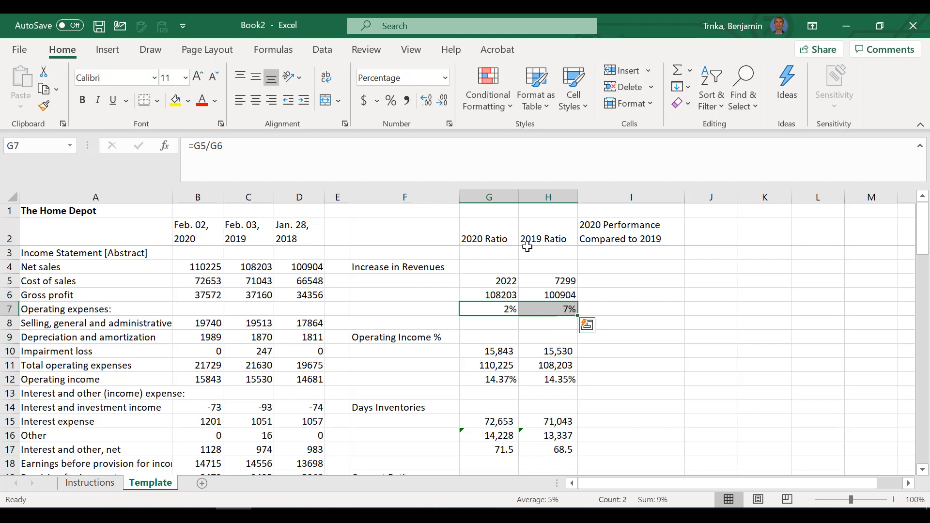
{"action": "left_click", "coordinate": [421, 103]}
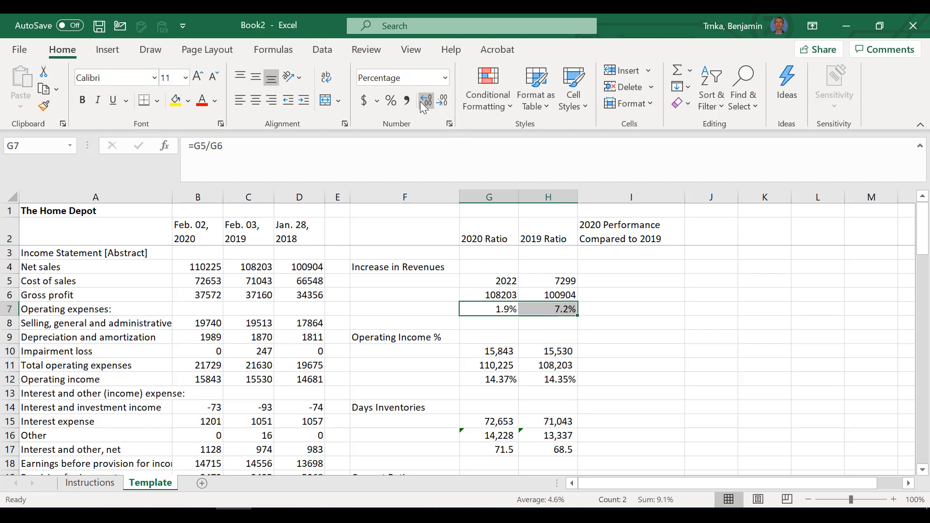
{"action": "left_click", "coordinate": [420, 101]}
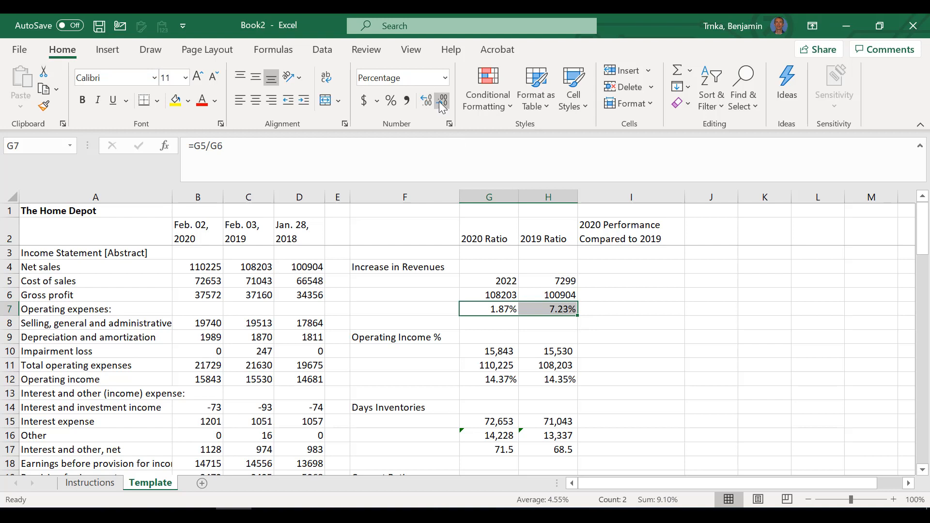
{"action": "left_click", "coordinate": [442, 102]}
{"action": "left_click", "coordinate": [442, 102]}
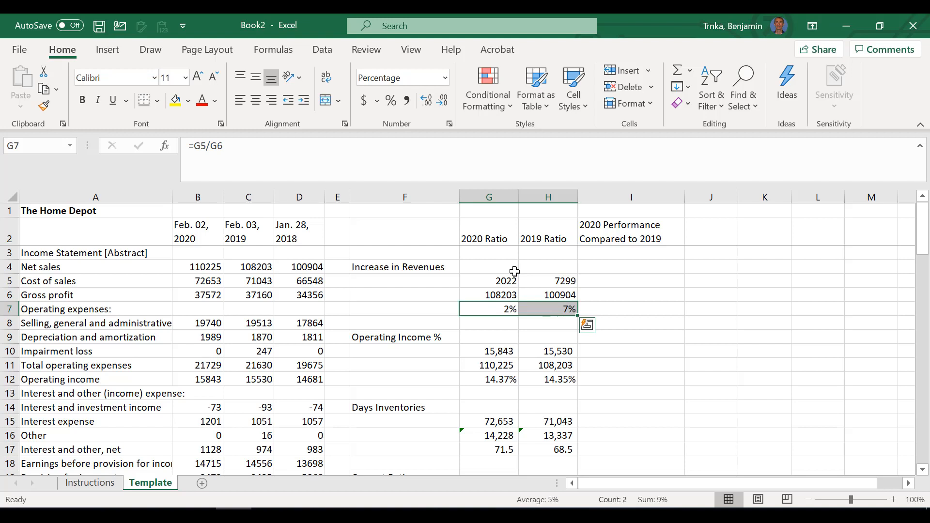
Increase the decimals of the percentages in G7:H7 to two places
{"action": "key", "text": "alt+h"}
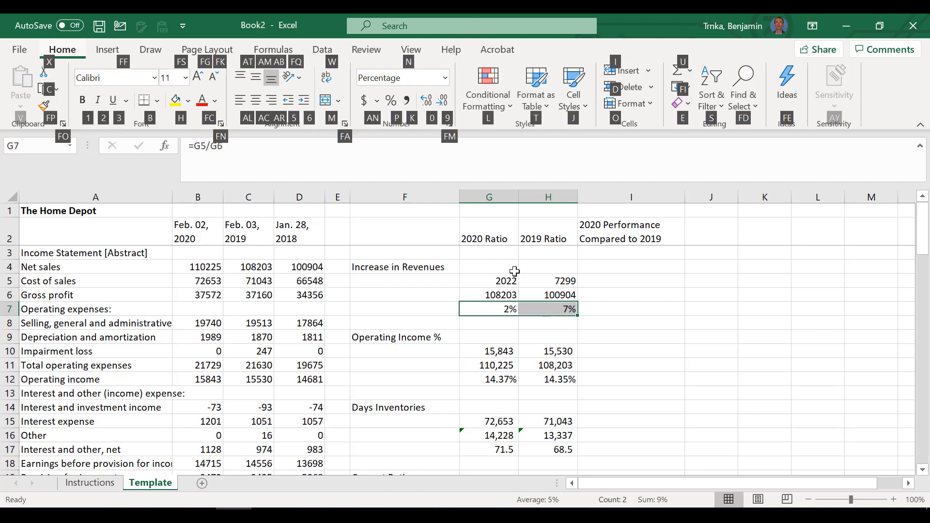
{"action": "key", "text": "0"}
{"action": "key", "text": "alt"}
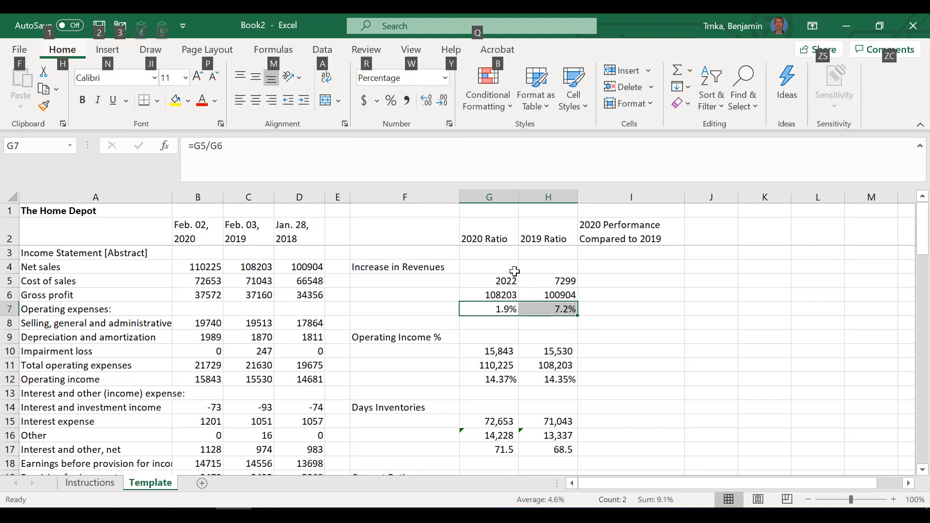
{"action": "key", "text": "h"}
{"action": "key", "text": "0"}
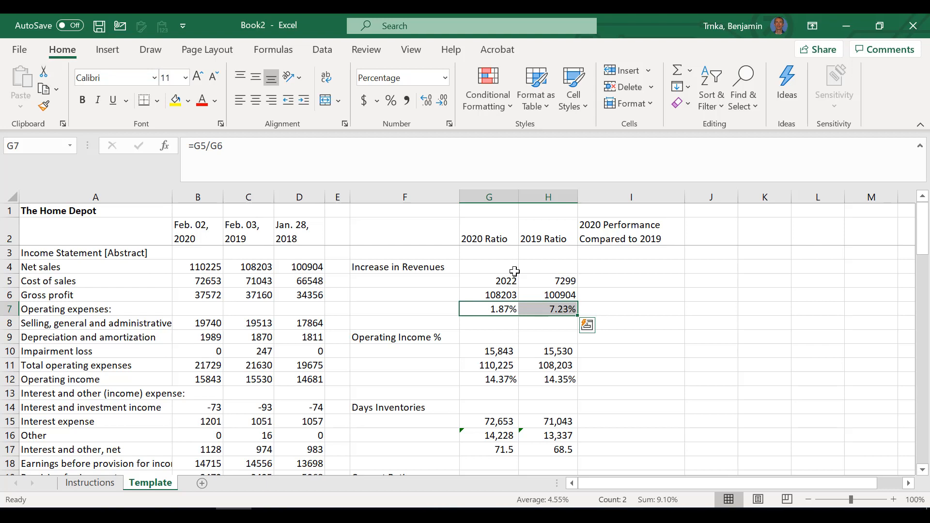
Reapply the percentage format to G7:H7 and show two decimal places
{"action": "key", "text": "ctrl+shift+5"}
{"action": "key", "text": "alt+h"}
{"action": "key", "text": "0"}
{"action": "key", "text": "alt+h"}
{"action": "key", "text": "0"}
Reduce the percentages in G7:H7 to no decimals and restore them to two decimal places
{"action": "key", "text": "alt+h"}
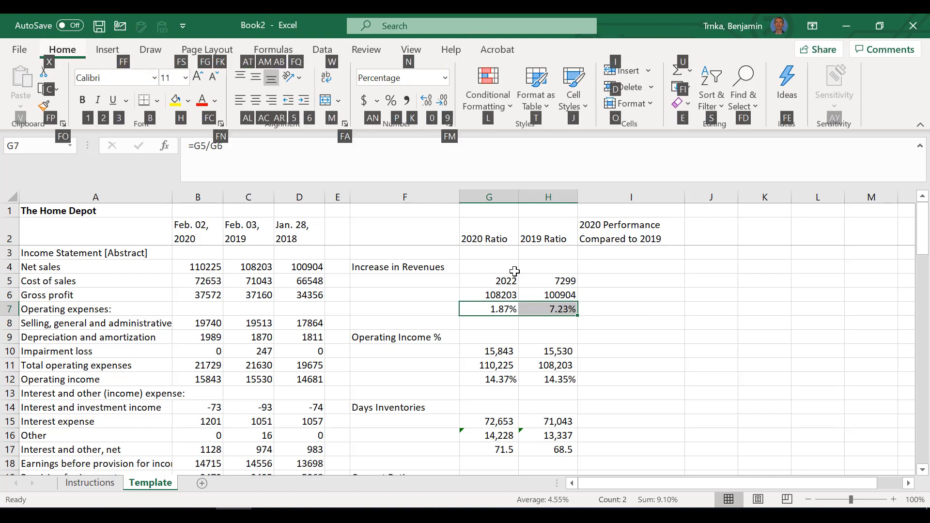
{"action": "key", "text": "9"}
{"action": "key", "text": "alt+h"}
{"action": "key", "text": "9"}
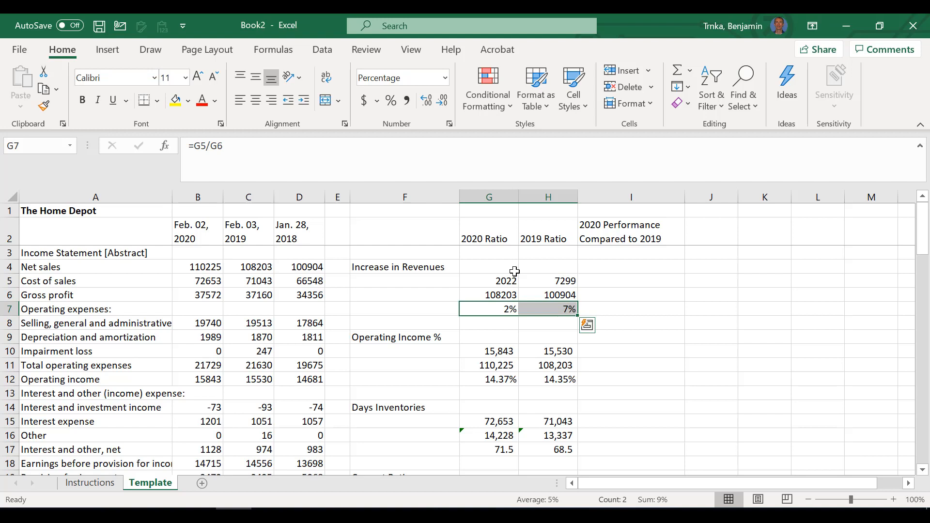
{"action": "key", "text": "alt+h"}
{"action": "key", "text": "0"}
{"action": "key", "text": "alt+h"}
{"action": "key", "text": "0"}
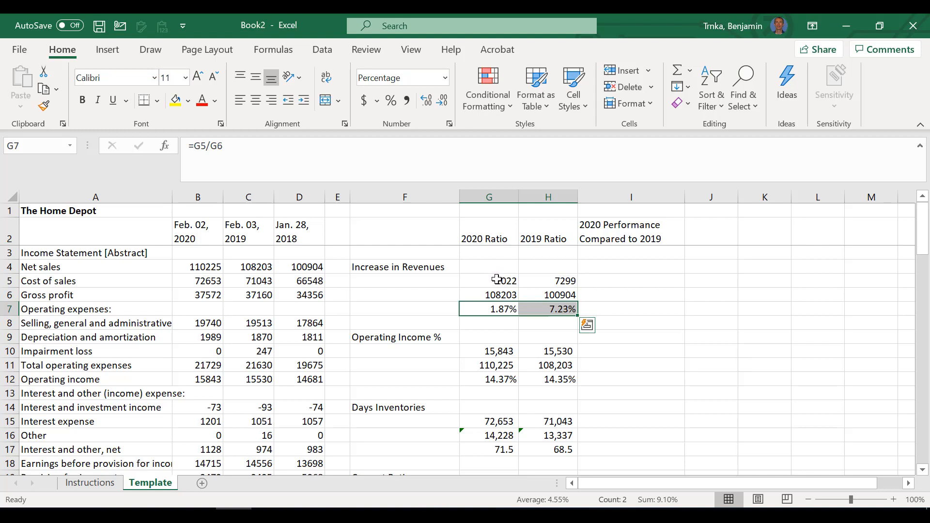
Try the comma style on the revenue figures in G5:H6 and undo it
{"action": "left_click_drag", "start_coordinate": [499, 280], "coordinate": [548, 295]}
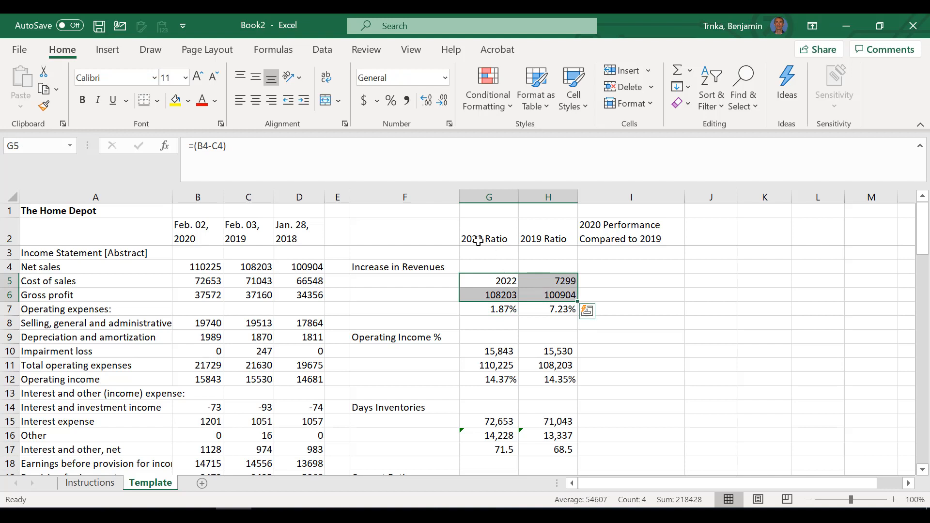
{"action": "left_click", "coordinate": [408, 101]}
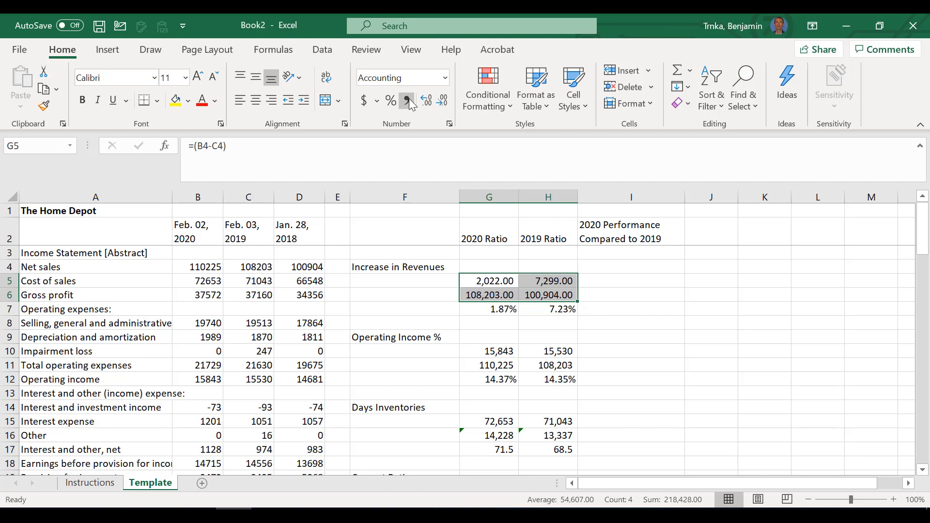
{"action": "key", "text": "ctrl+z"}
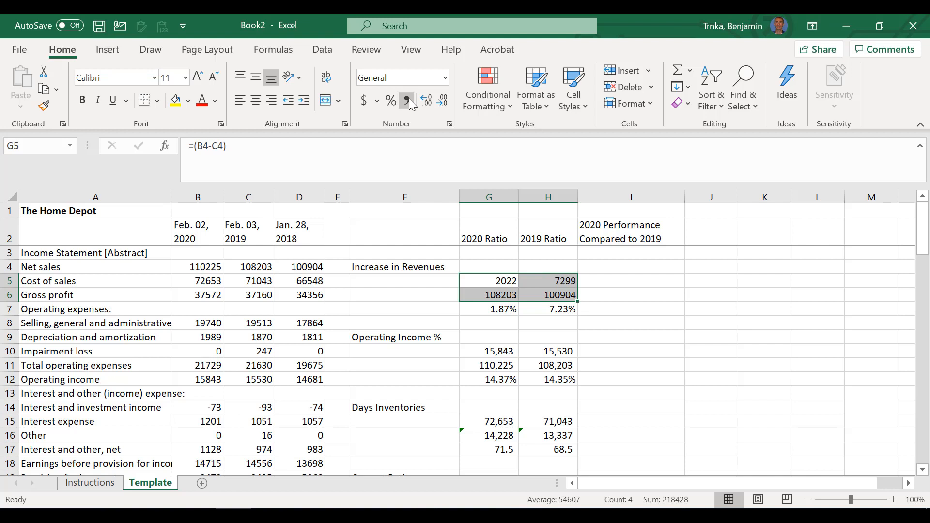
Format the revenue figures in G5:H6 with thousands separators and no decimal places
{"action": "left_click", "coordinate": [409, 98]}
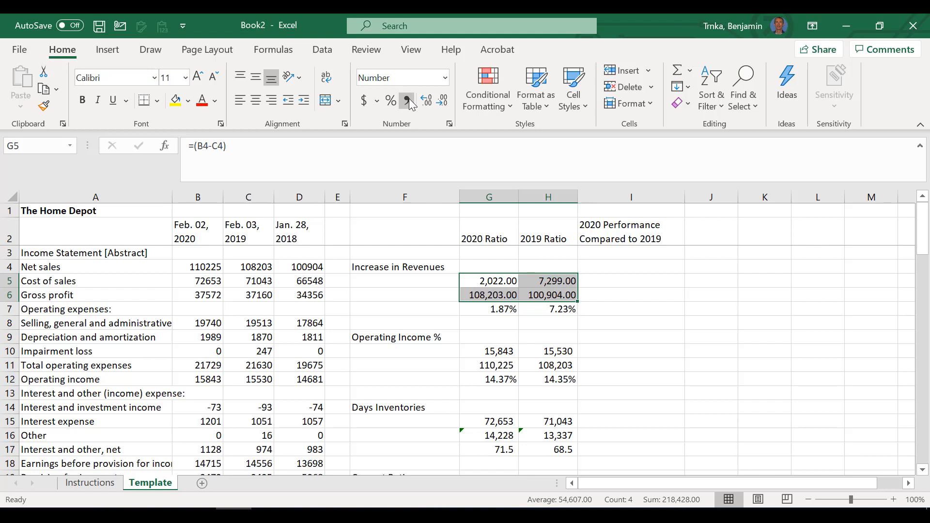
{"action": "key", "text": "alt+h"}
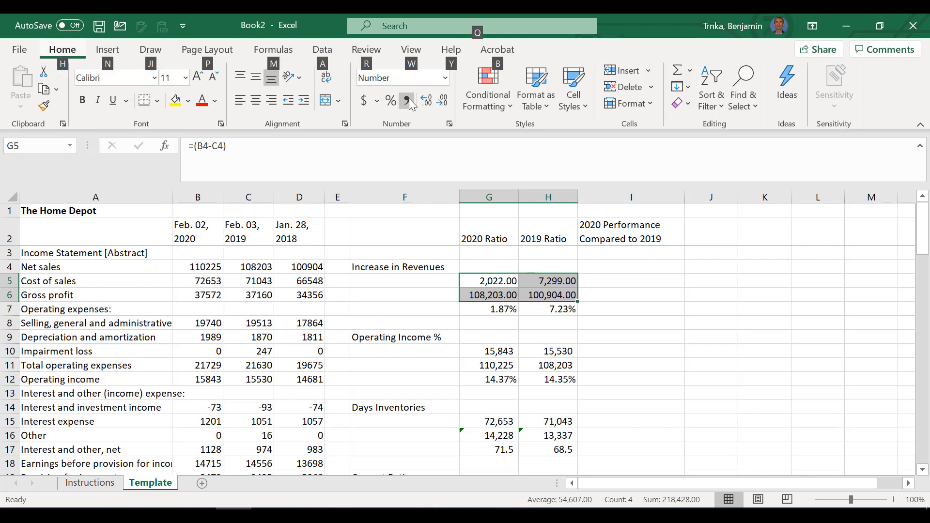
{"action": "key", "text": "9"}
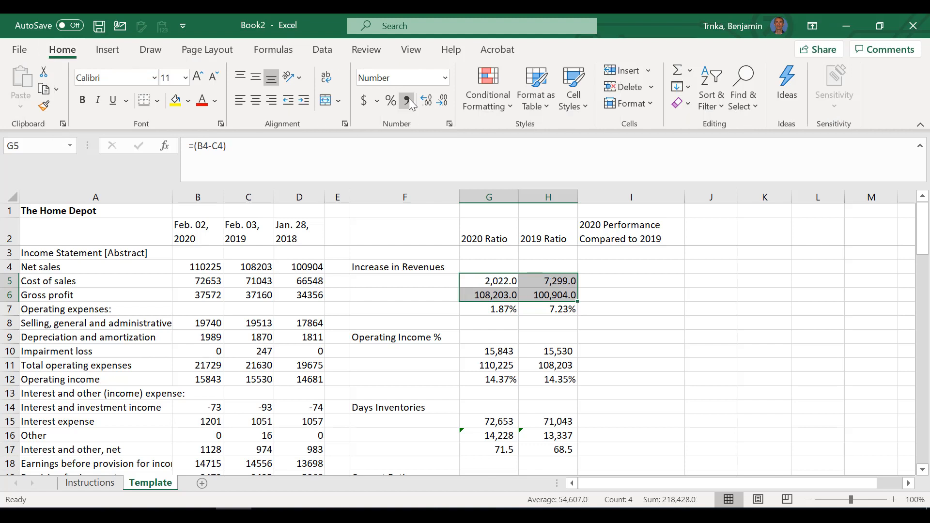
{"action": "key", "text": "alt+h"}
{"action": "key", "text": "9"}
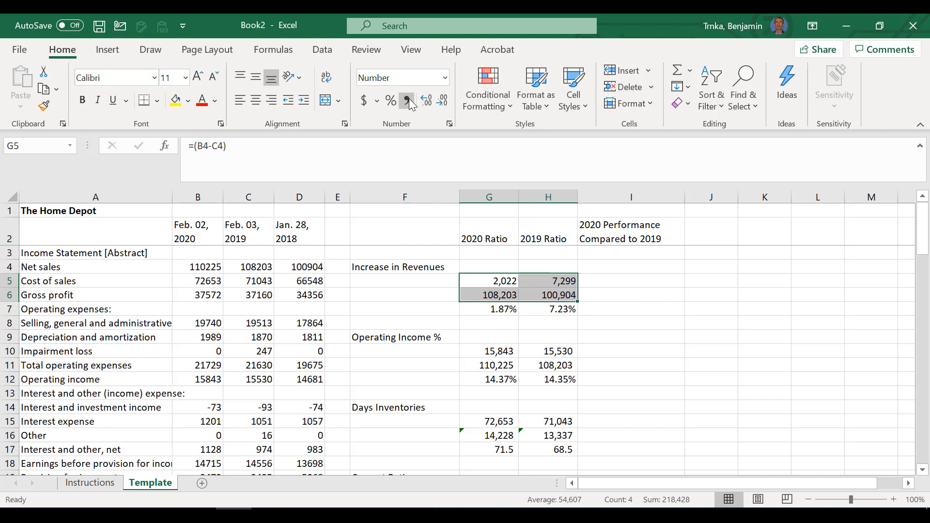
Try the currency and accounting formats on G5:H6 and undo the number formatting back to General
{"action": "key", "text": "ctrl+shift+4"}
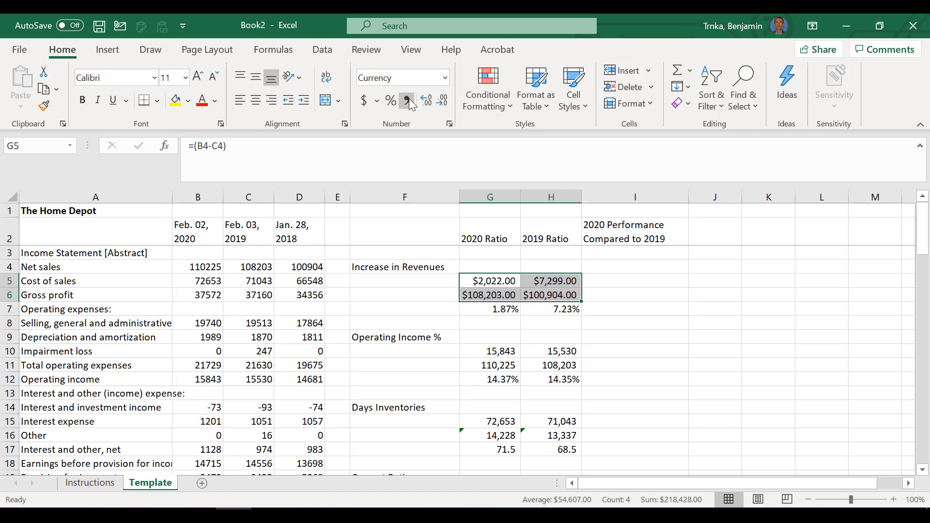
{"action": "left_click", "coordinate": [408, 101]}
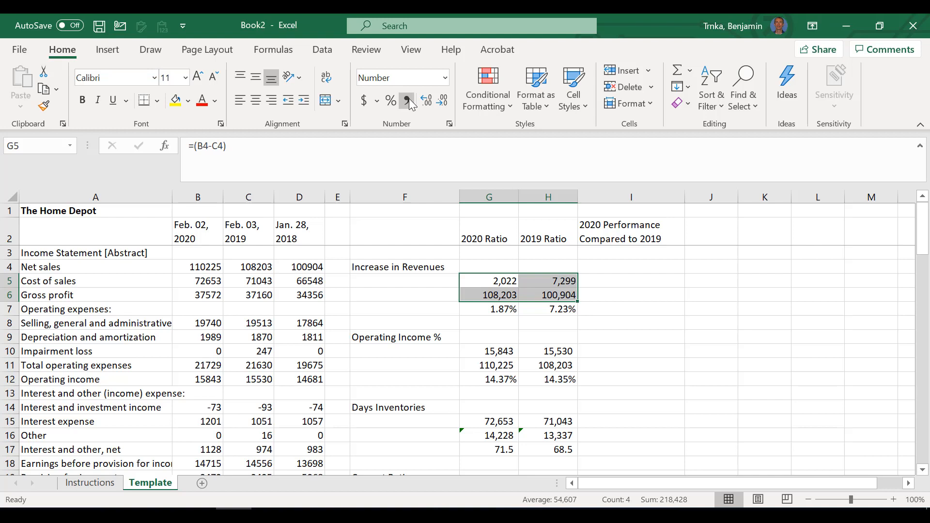
{"action": "left_click", "coordinate": [364, 100]}
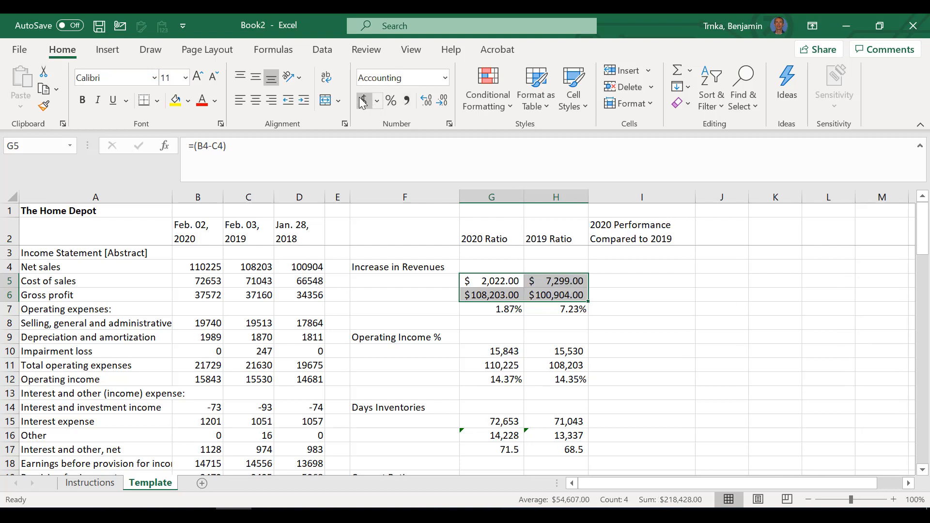
{"action": "key", "text": "ctrl+z"}
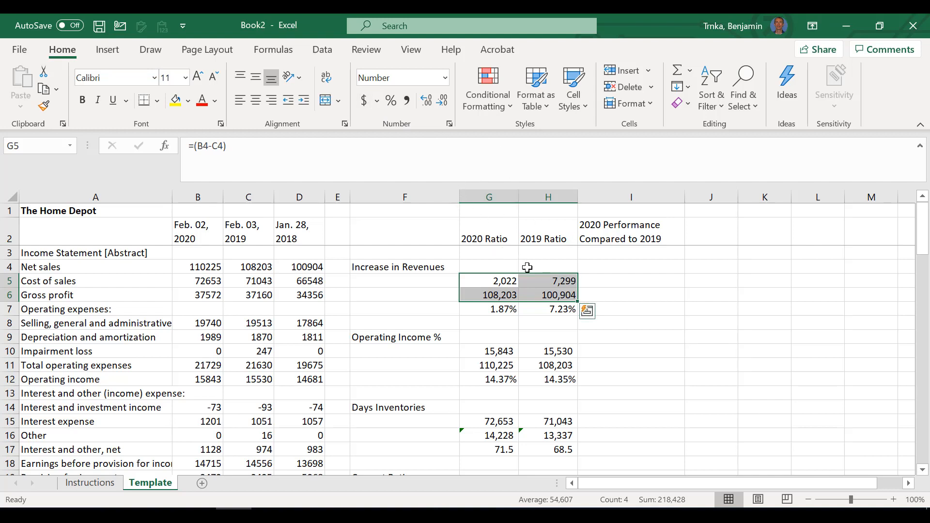
{"action": "key", "text": "ctrl+z"}
{"action": "key", "text": "ctrl+z"}
{"action": "key", "text": "ctrl+z"}
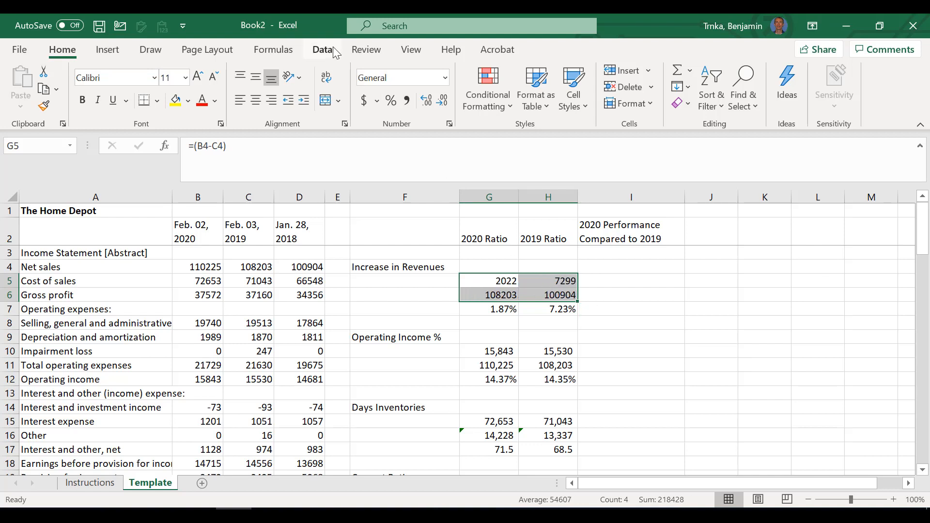
Open the Quick Access Toolbar customization options and browse the list of all commands for the comma command
{"action": "left_click", "coordinate": [181, 27]}
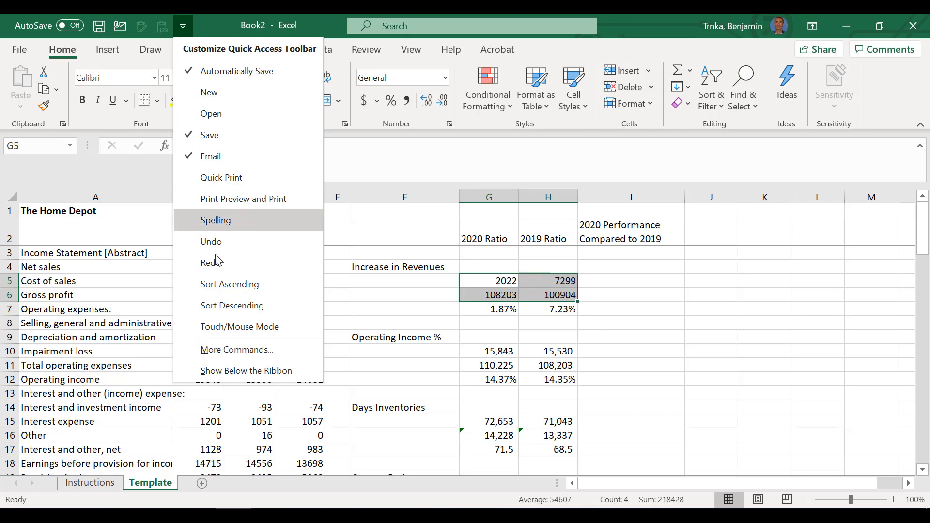
{"action": "left_click", "coordinate": [244, 357]}
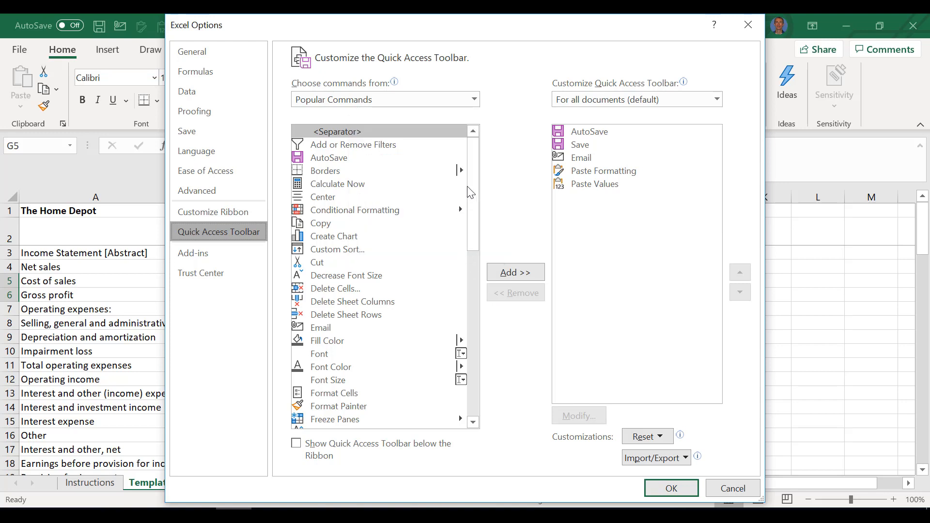
{"action": "left_click", "coordinate": [475, 99]}
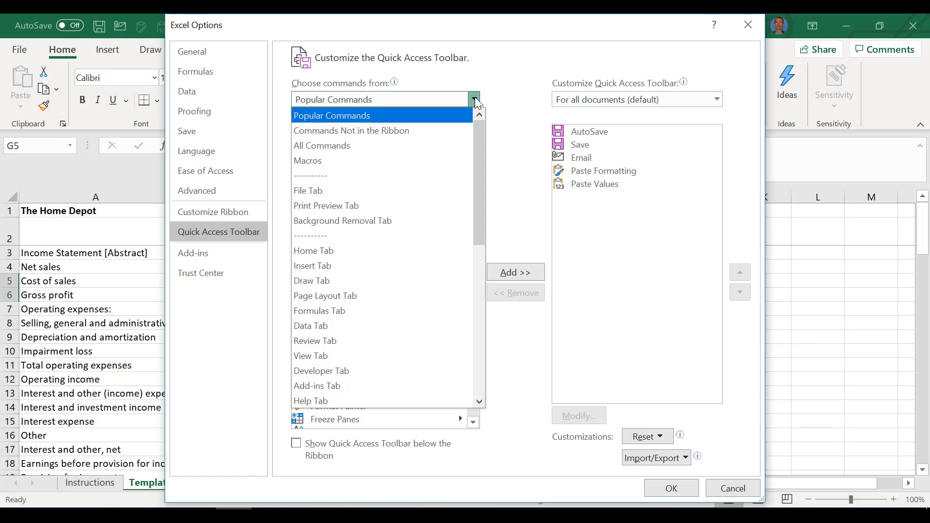
{"action": "left_click", "coordinate": [455, 146]}
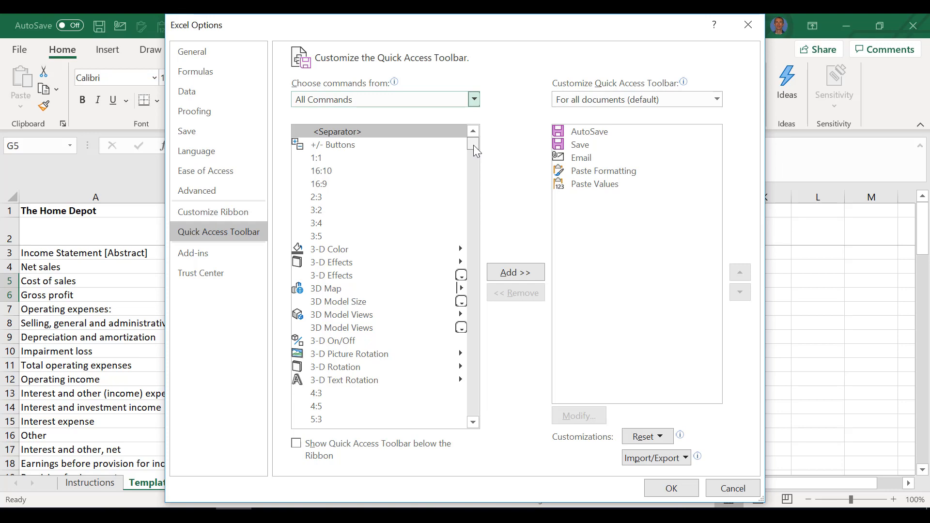
{"action": "left_click_drag", "start_coordinate": [473, 145], "coordinate": [478, 176]}
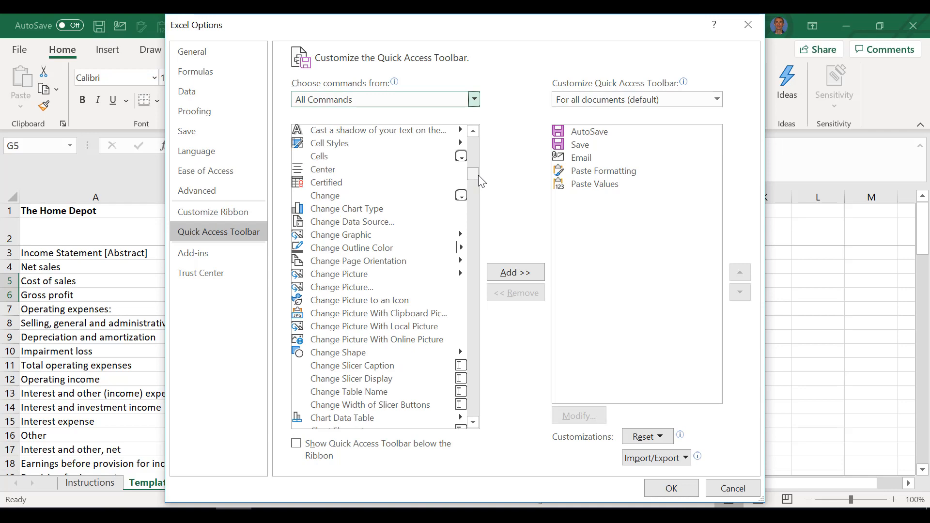
{"action": "scroll", "coordinate": [478, 175], "scroll_direction": "up", "scroll_amount": 1}
{"action": "scroll", "coordinate": [478, 176], "scroll_direction": "down", "scroll_amount": 1}
{"action": "scroll", "coordinate": [478, 371], "scroll_direction": "down", "scroll_amount": 16}
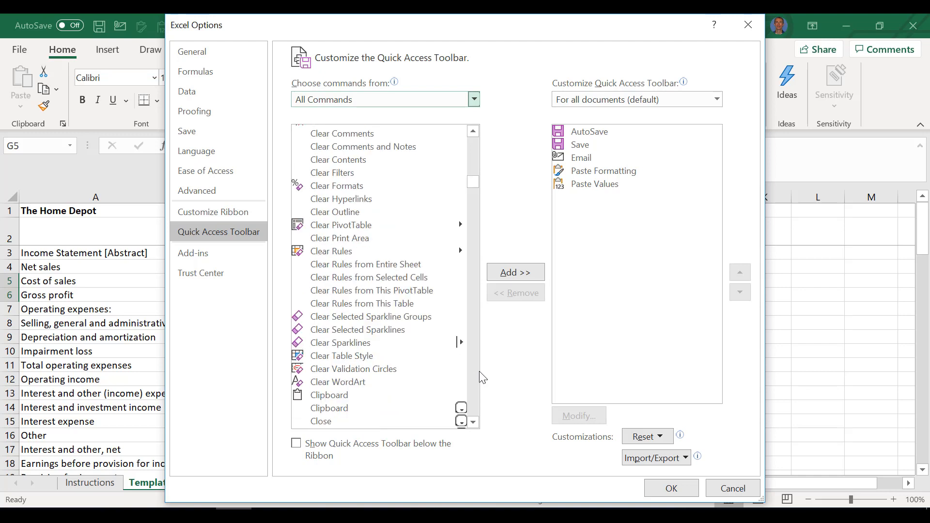
{"action": "scroll", "coordinate": [479, 372], "scroll_direction": "down", "scroll_amount": 7}
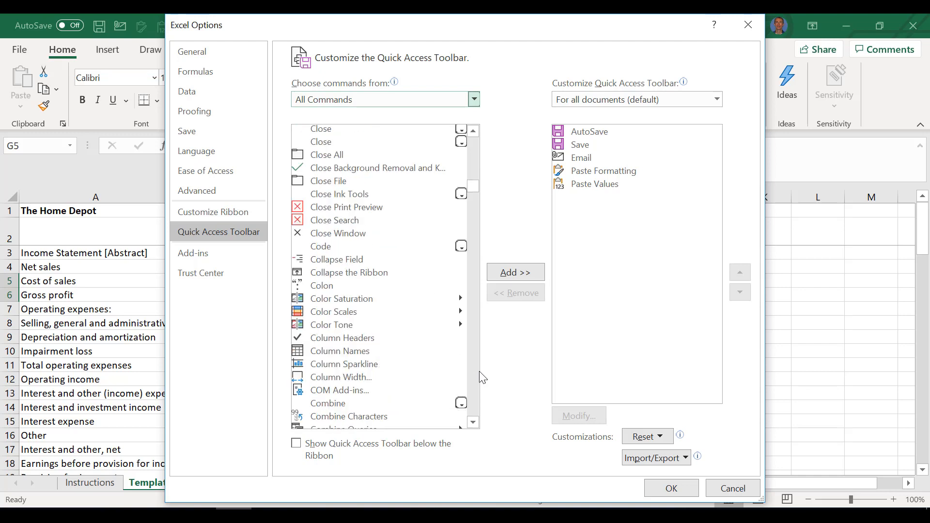
{"action": "double_click", "coordinate": [467, 425]}
{"action": "left_click", "coordinate": [473, 423]}
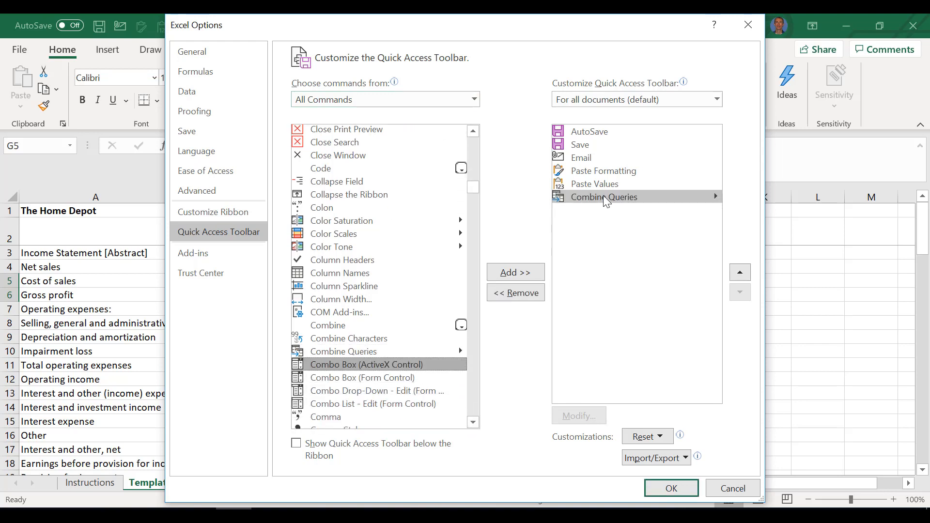
{"action": "left_click", "coordinate": [532, 295]}
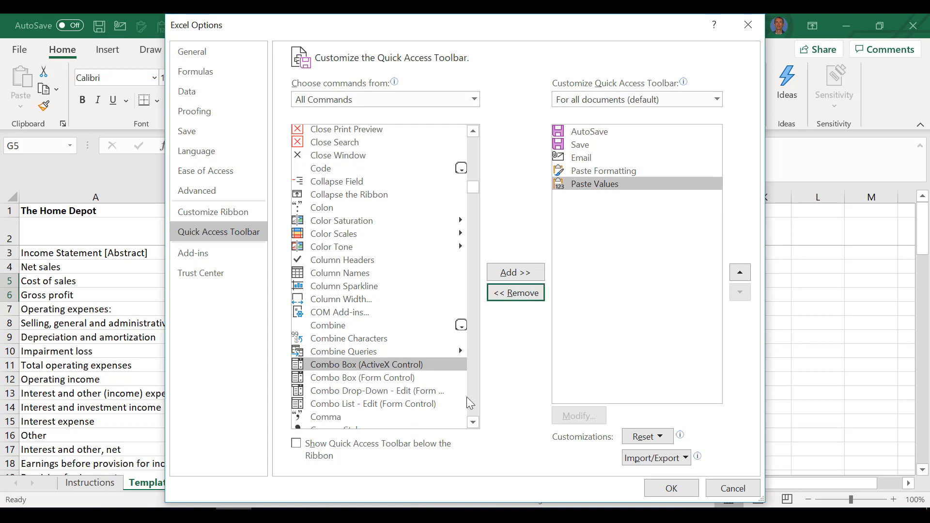
Add the Comma Style command to the Quick Access Toolbar for all documents and accept the options
{"action": "left_click", "coordinate": [431, 418]}
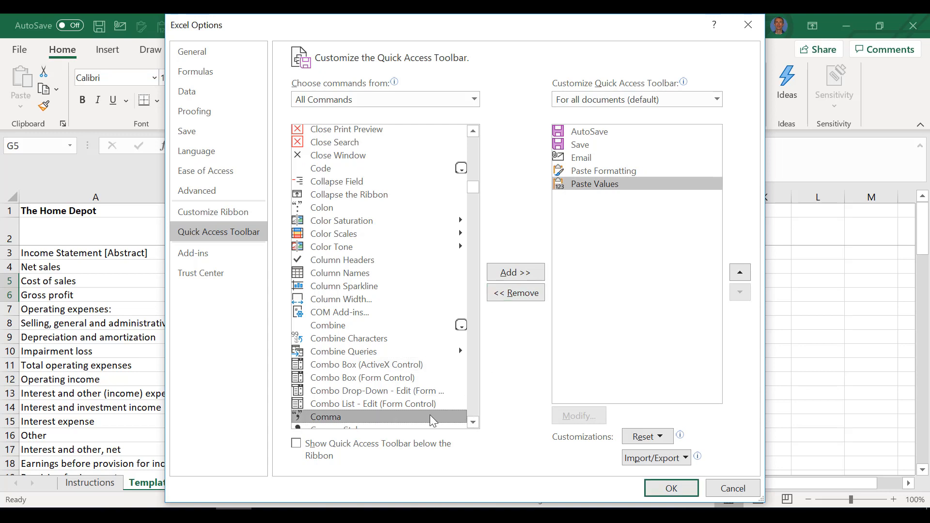
{"action": "left_click", "coordinate": [472, 419]}
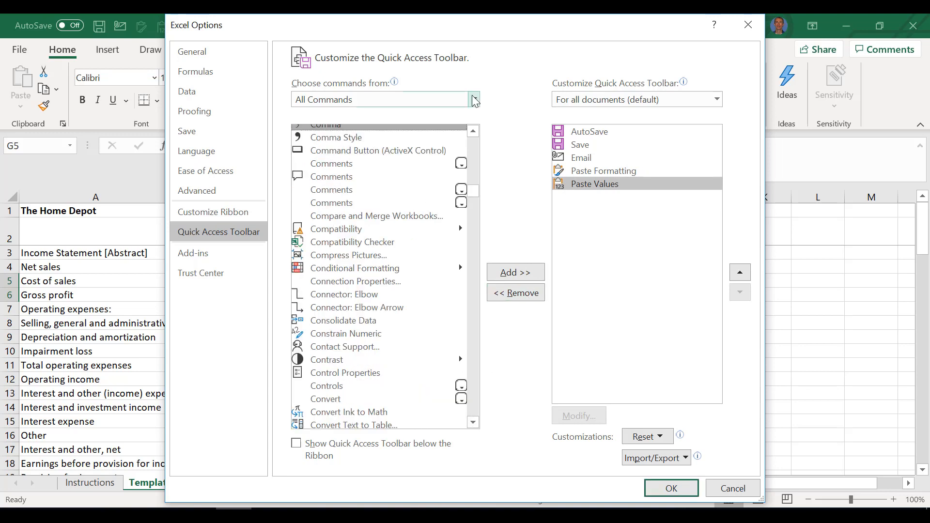
{"action": "left_click", "coordinate": [474, 136]}
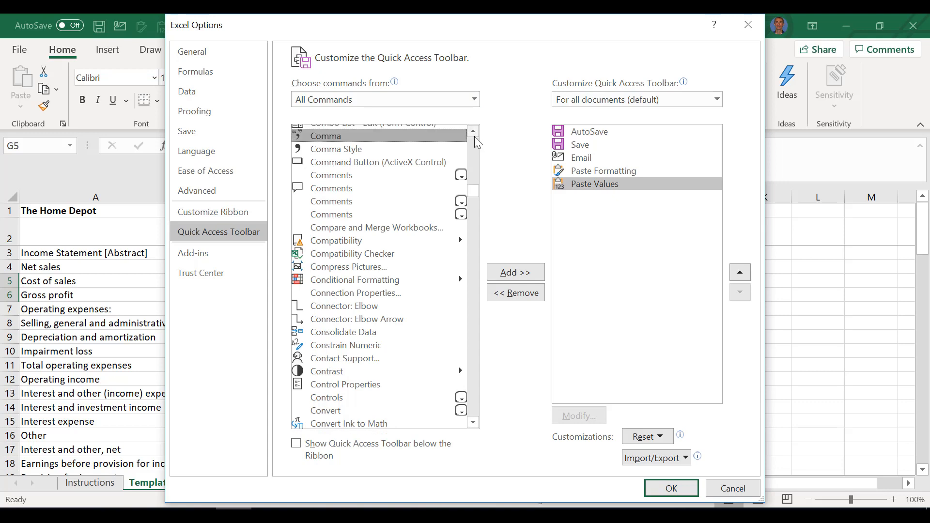
{"action": "left_click", "coordinate": [415, 148]}
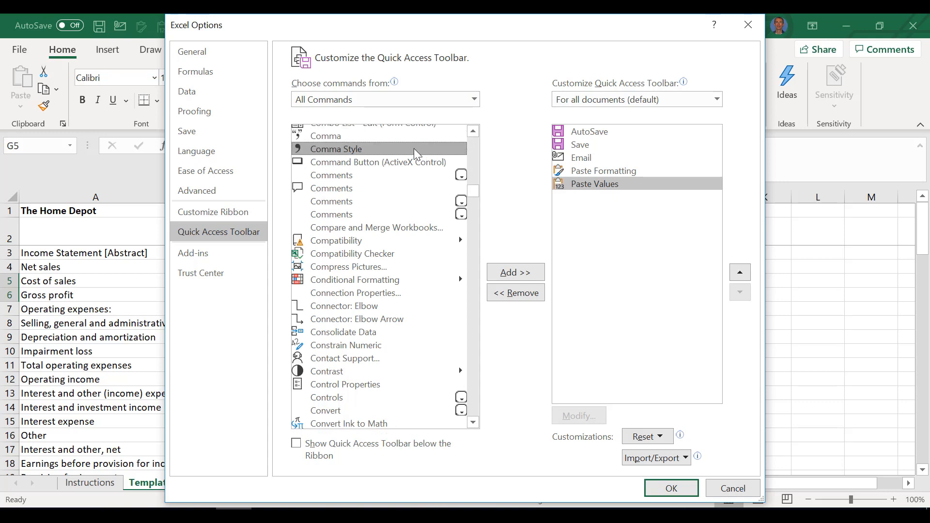
{"action": "left_click", "coordinate": [516, 274]}
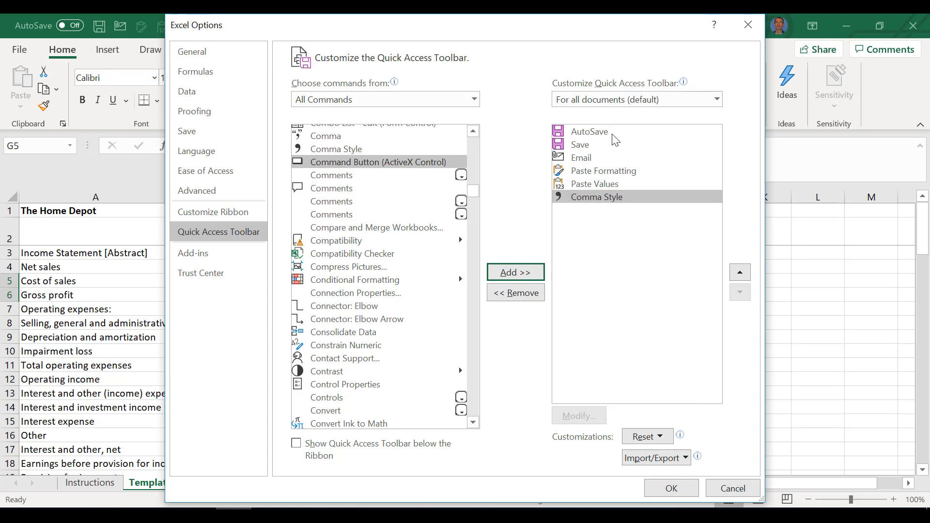
{"action": "left_click", "coordinate": [681, 489]}
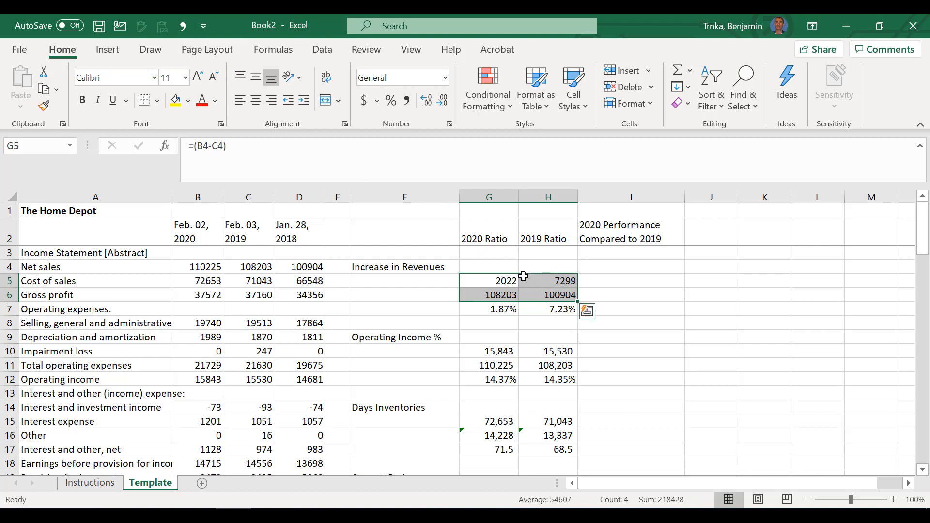
Apply the comma style to the revenue figures in G5:H6
{"action": "key", "text": "alt"}
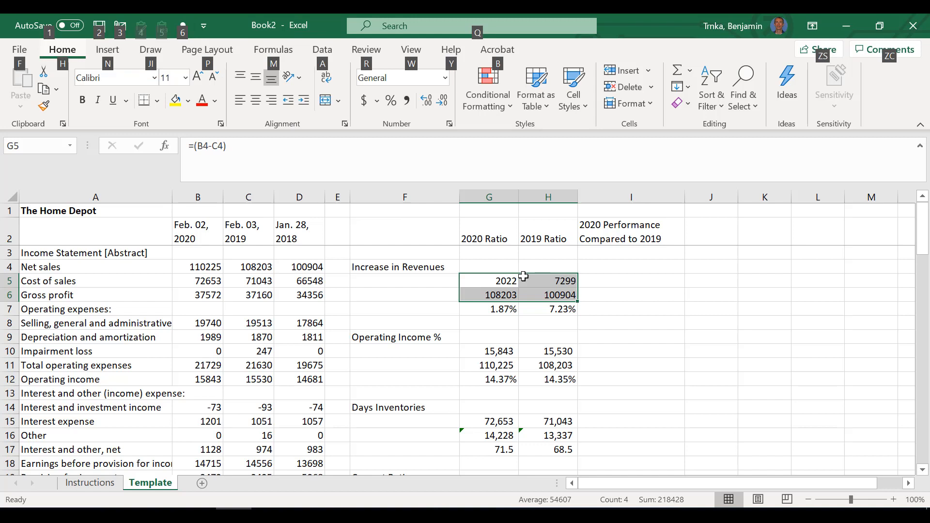
{"action": "key", "text": "h"}
{"action": "key", "text": "k"}
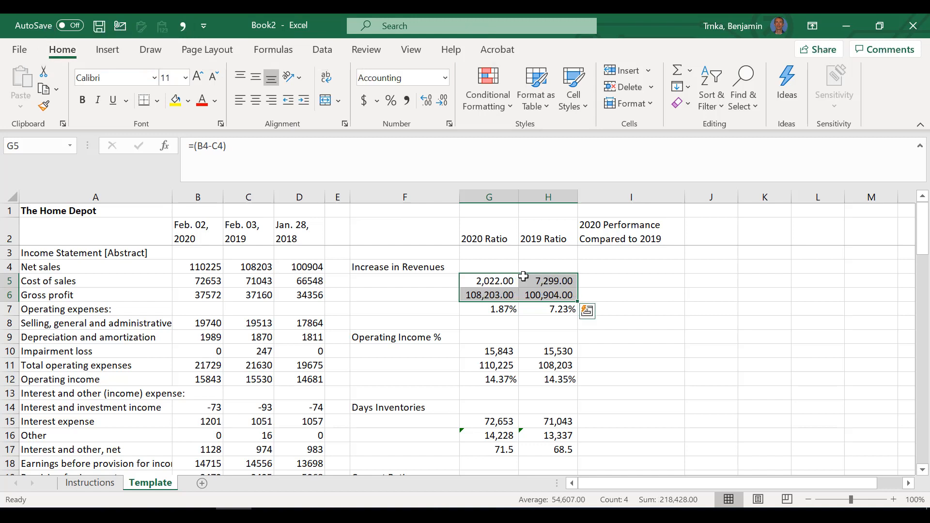
Try an extra decimal place on the figures in G5:H6 and take it away again
{"action": "key", "text": "alt"}
{"action": "key", "text": "h"}
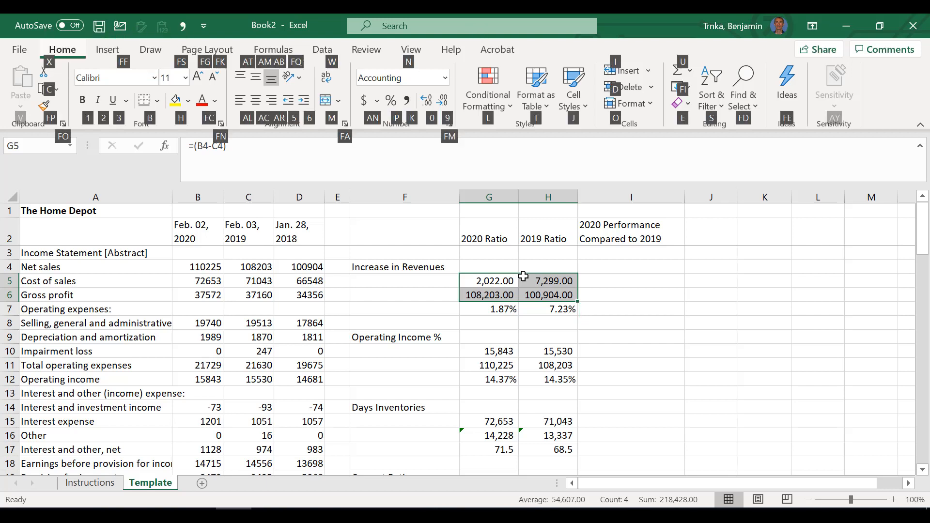
{"action": "key", "text": "0"}
{"action": "key", "text": "alt"}
{"action": "key", "text": "h"}
{"action": "key", "text": "9"}
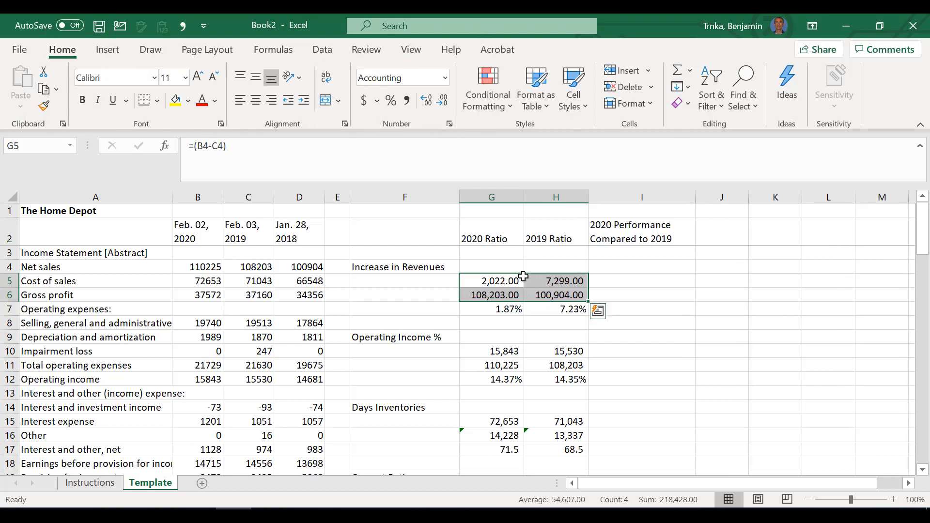
Reduce the comma-formatted figures in G5:H6 to no decimal places
{"action": "key", "text": "alt"}
{"action": "key", "text": "Escape"}
{"action": "key", "text": "alt"}
{"action": "key", "text": "h"}
{"action": "key", "text": "9"}
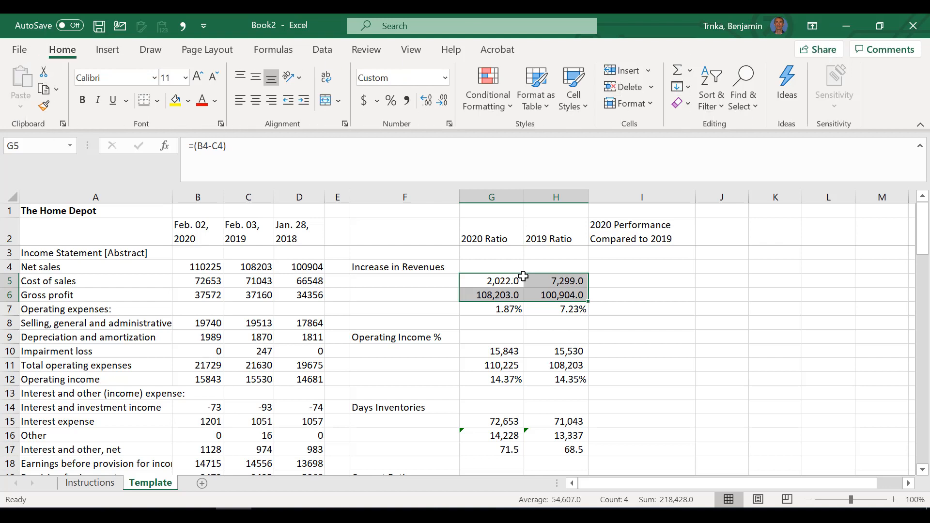
{"action": "key", "text": "alt"}
{"action": "key", "text": "h"}
{"action": "key", "text": "9"}
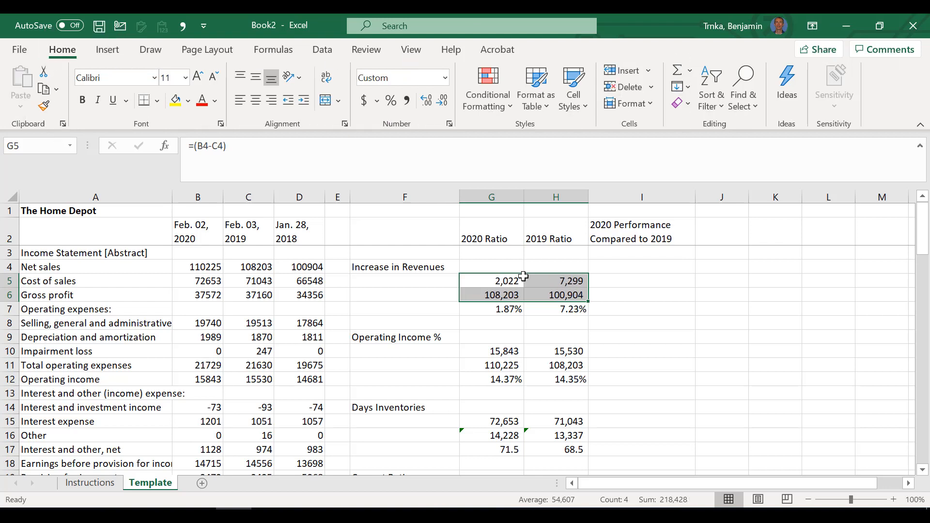
{"action": "left_click", "coordinate": [650, 307]}
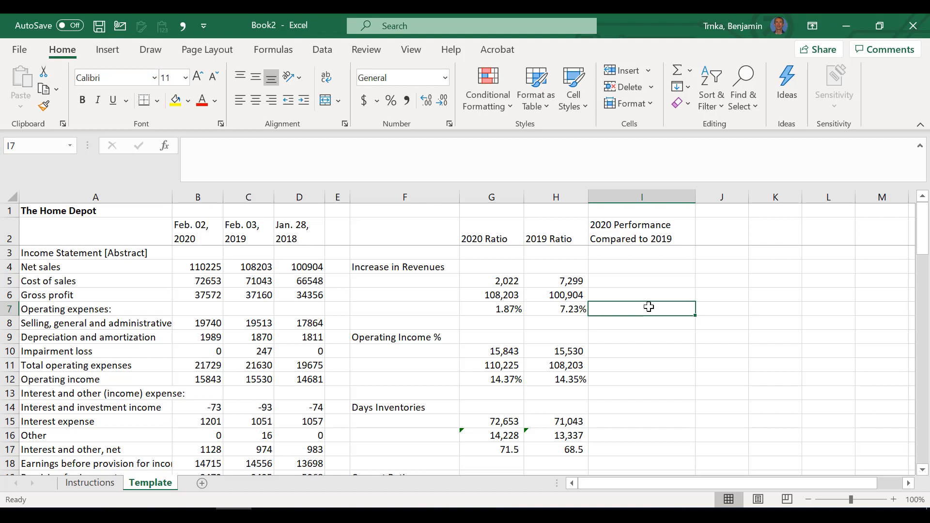
{"action": "type", "text": "="}
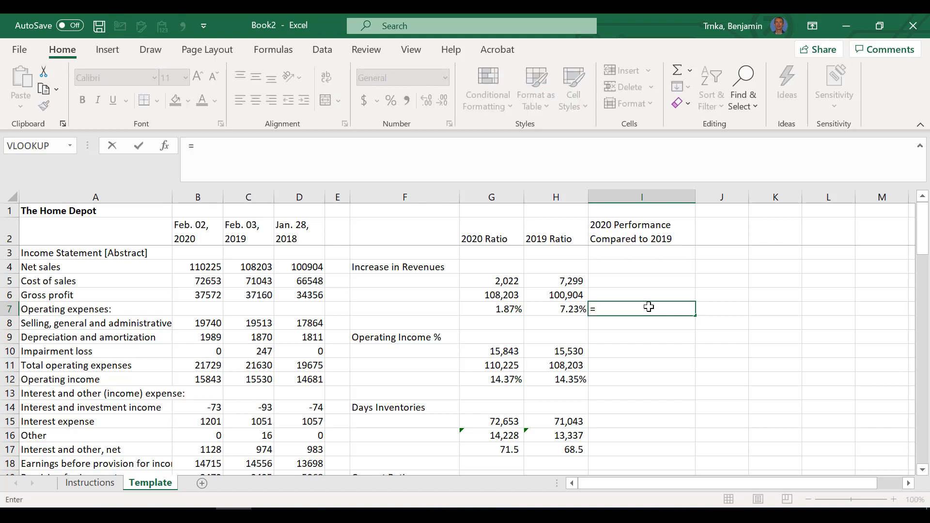
{"action": "type", "text": "if"}
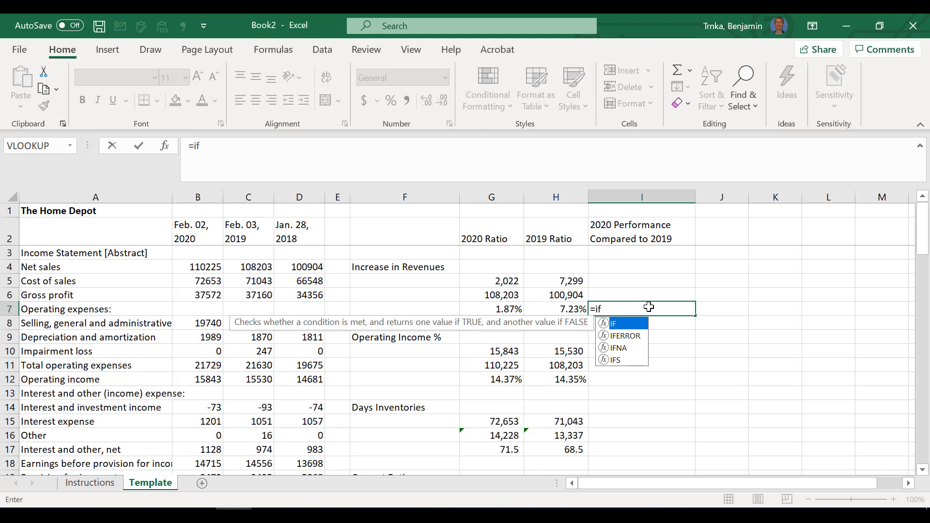
{"action": "key", "text": "Tab"}
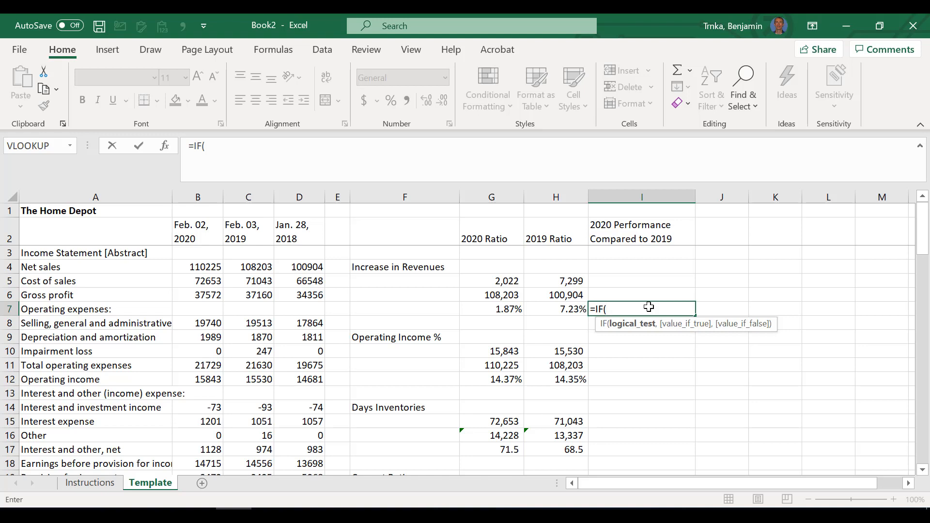
{"action": "left_click", "coordinate": [494, 309]}
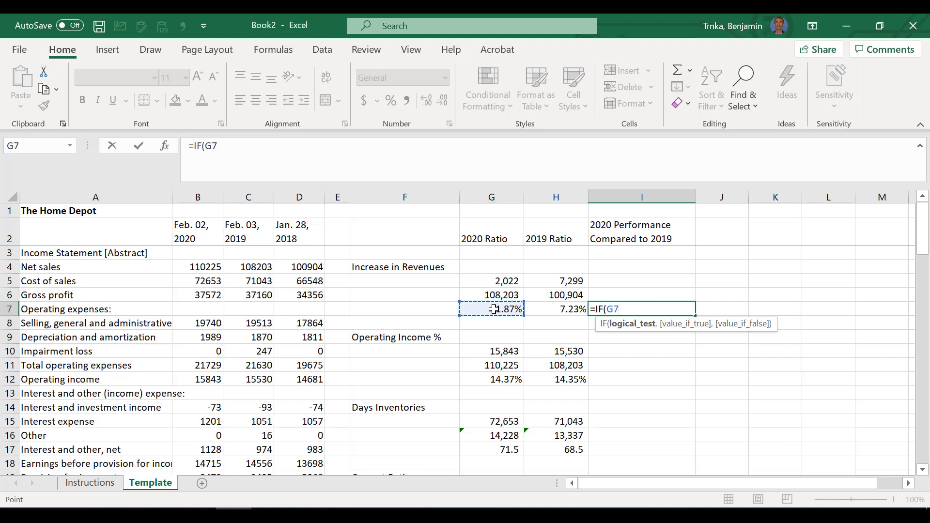
{"action": "type", "text": ">"}
{"action": "left_click", "coordinate": [546, 311]}
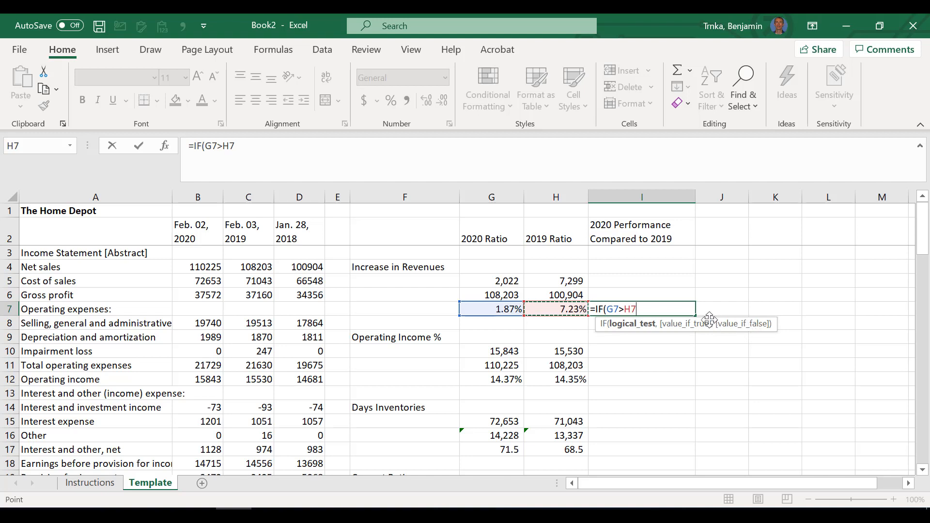
{"action": "type", "text": ","}
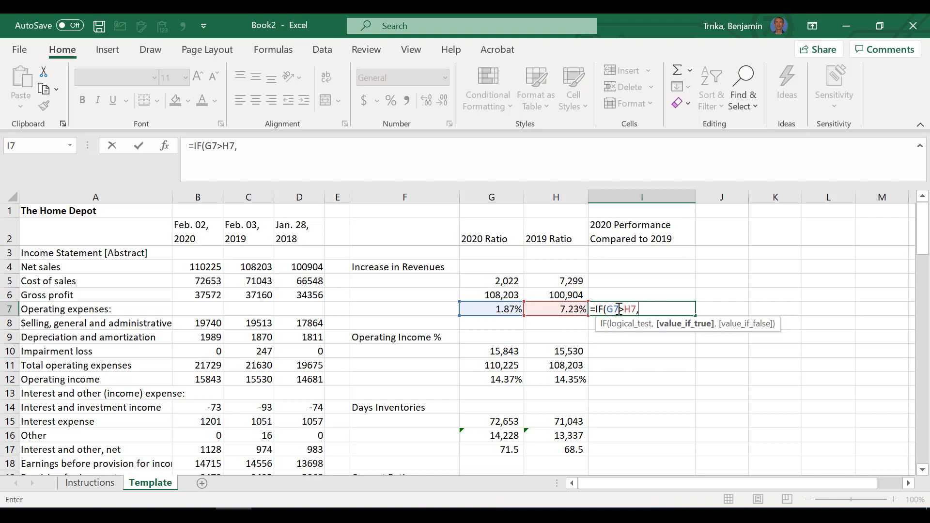
{"action": "type", "text": "\""}
{"action": "triple_click", "coordinate": [619, 309]}
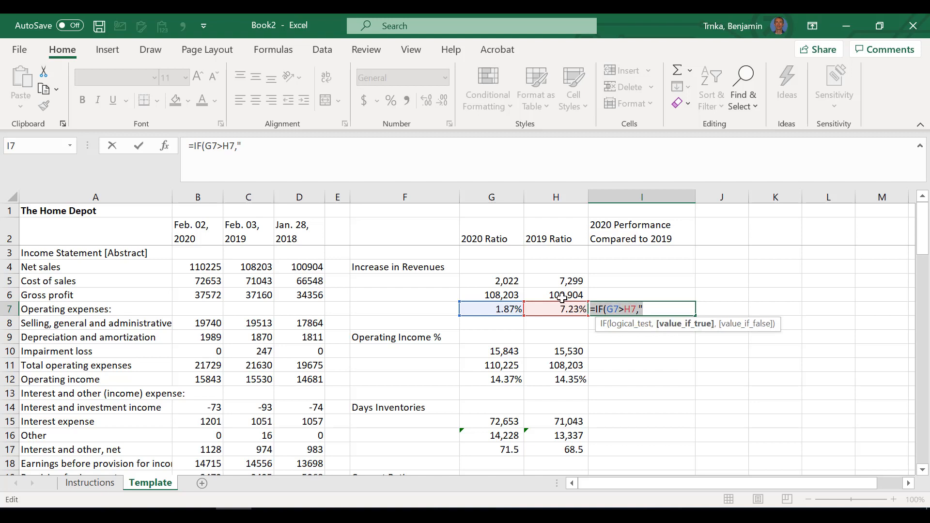
{"action": "type", "text": "Your"}
{"action": "key", "text": "BackSpace"}
{"action": "type", "text": "ro"}
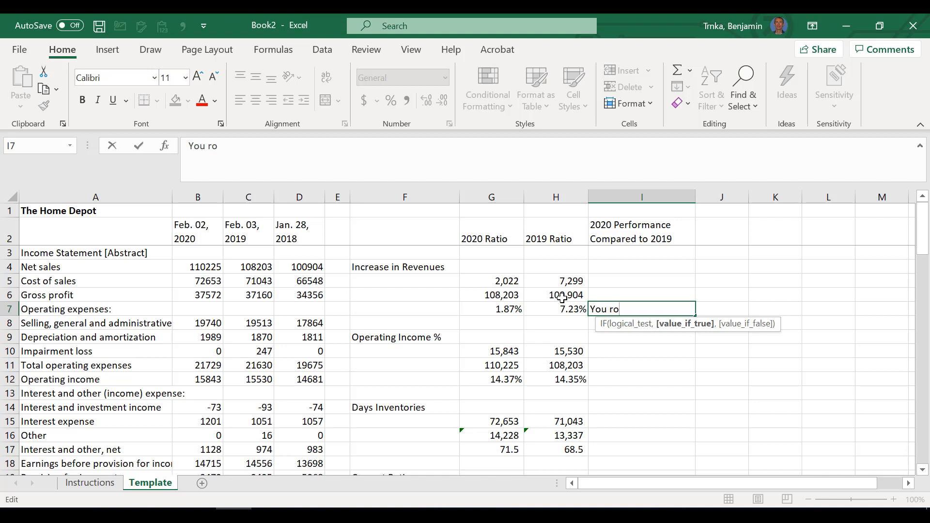
{"action": "key", "text": "Escape"}
Enter an IF formula in I7 that returns "You rock" when G7 is greater than H7 and "You don't rock" otherwise
{"action": "type", "text": "=if"}
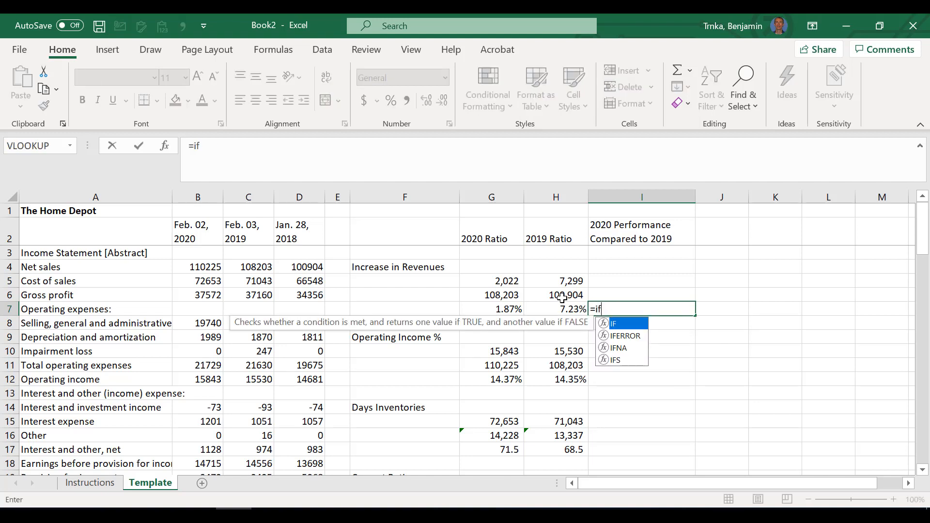
{"action": "key", "text": "Tab"}
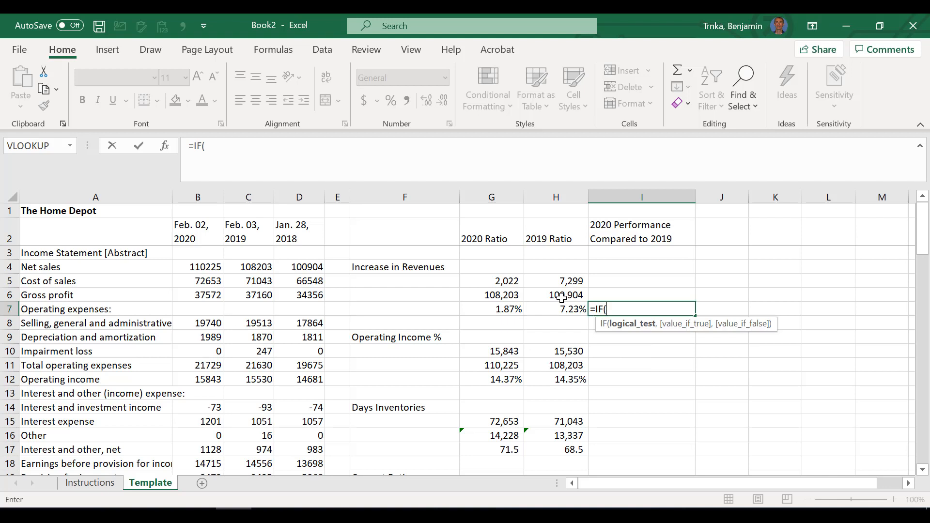
{"action": "key", "text": "Left"}
{"action": "key", "text": "Left"}
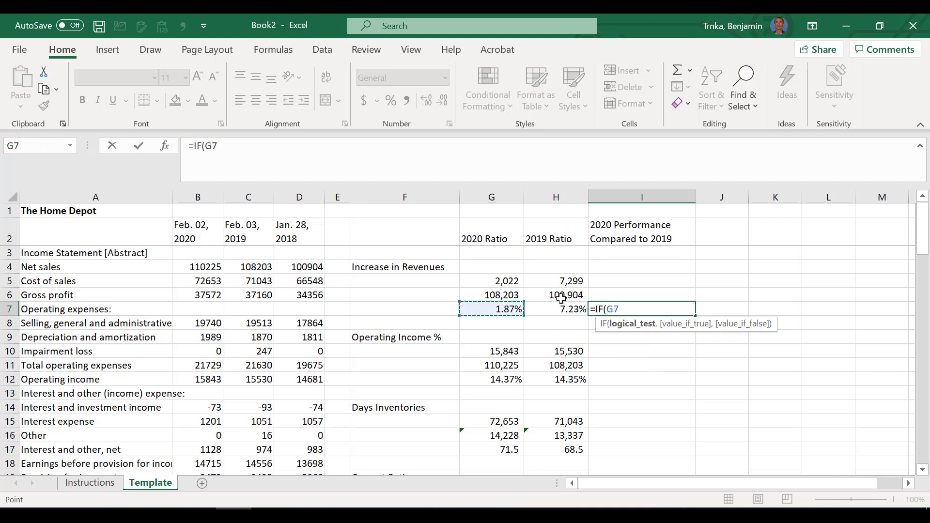
{"action": "type", "text": ">,"}
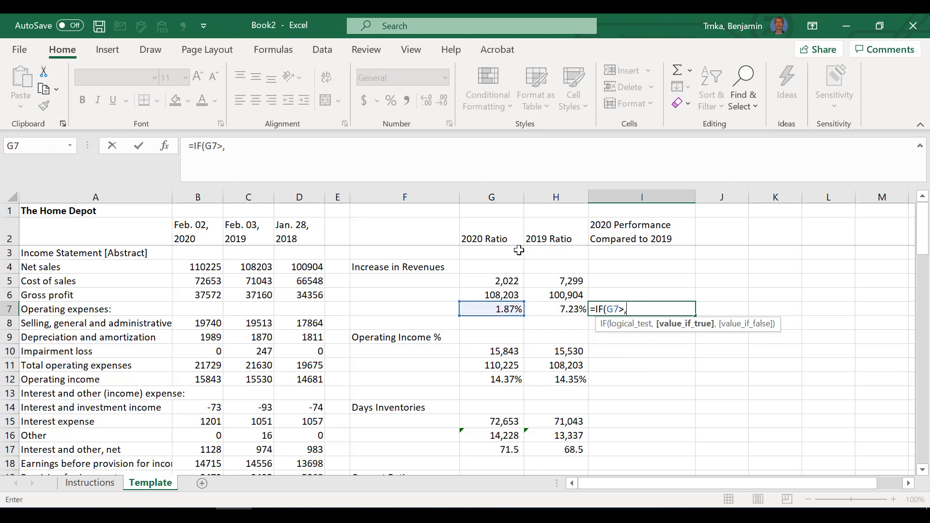
{"action": "key", "text": "BackSpace"}
{"action": "key", "text": "Left"}
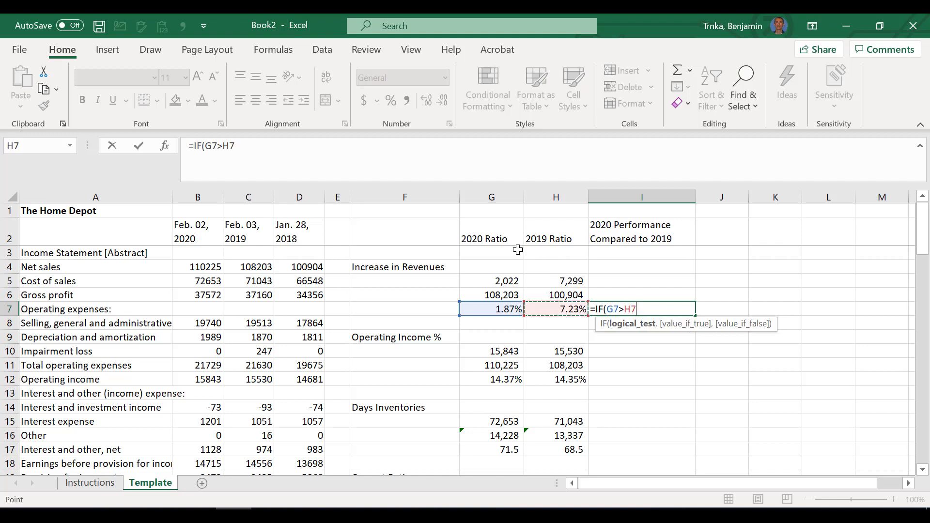
{"action": "type", "text": ",\""}
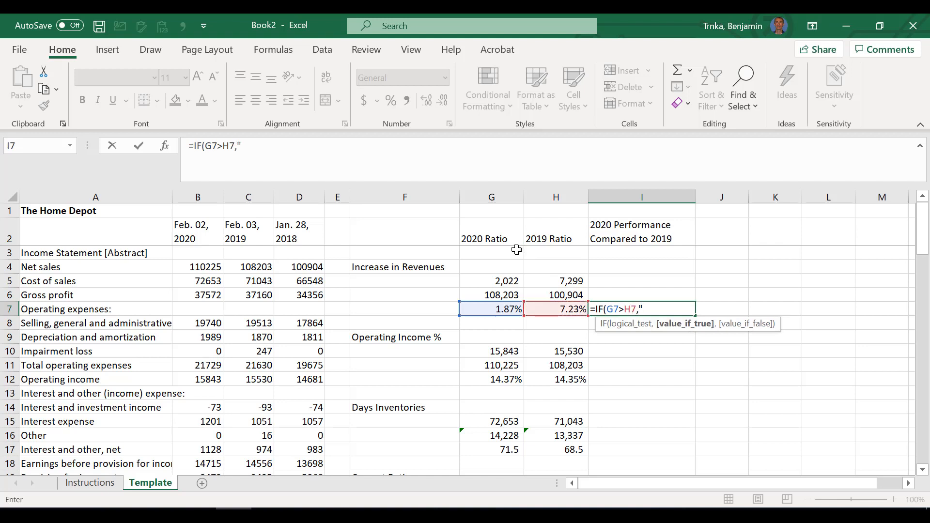
{"action": "type", "text": "You rock\","}
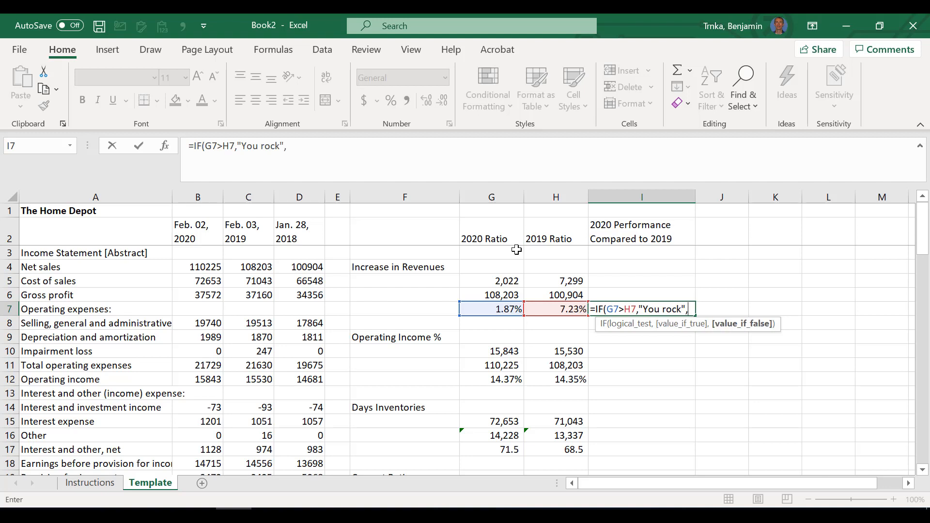
{"action": "type", "text": "\""}
{"action": "type", "text": "You don't ro"}
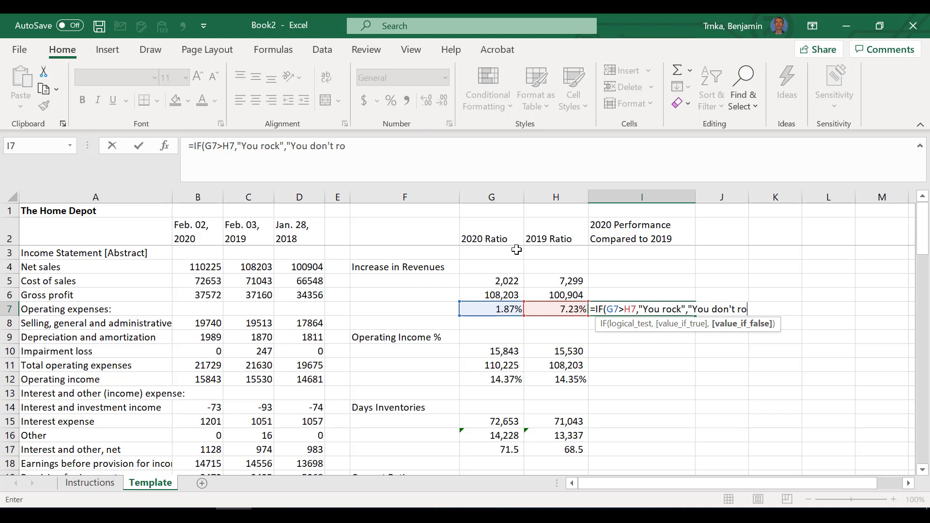
{"action": "type", "text": "ck\")"}
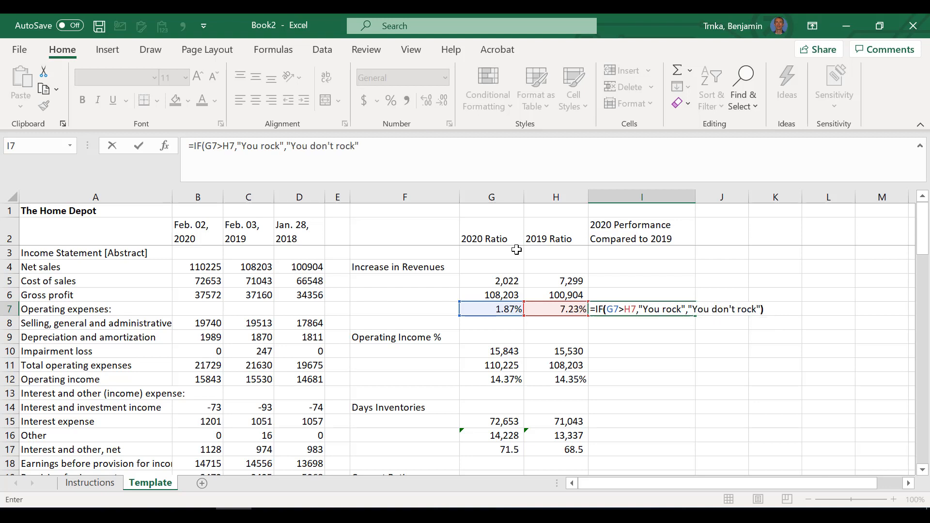
{"action": "key", "text": "Return"}
{"action": "key", "text": "Up"}
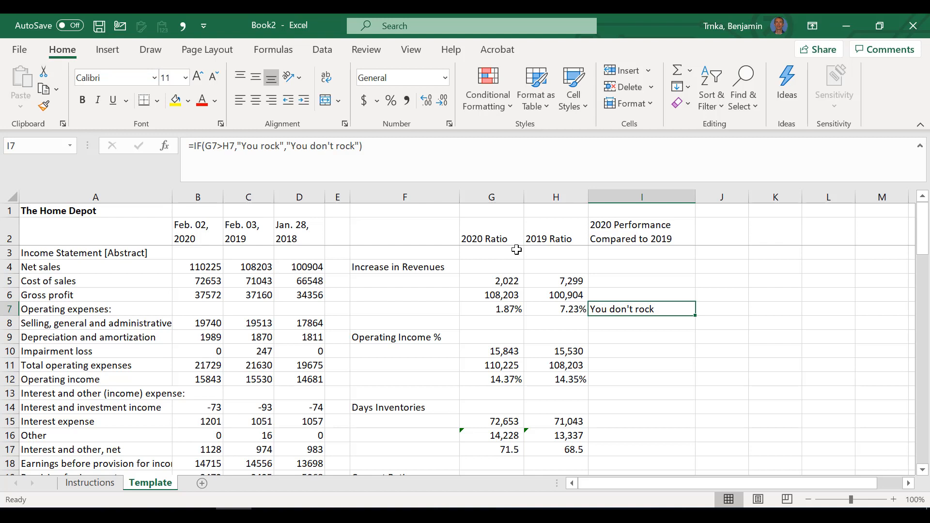
Test the comparison formula by overwriting the 2020 ratio in G7 with 10%, and undo that entry
{"action": "key", "text": "Left"}
{"action": "key", "text": "Left"}
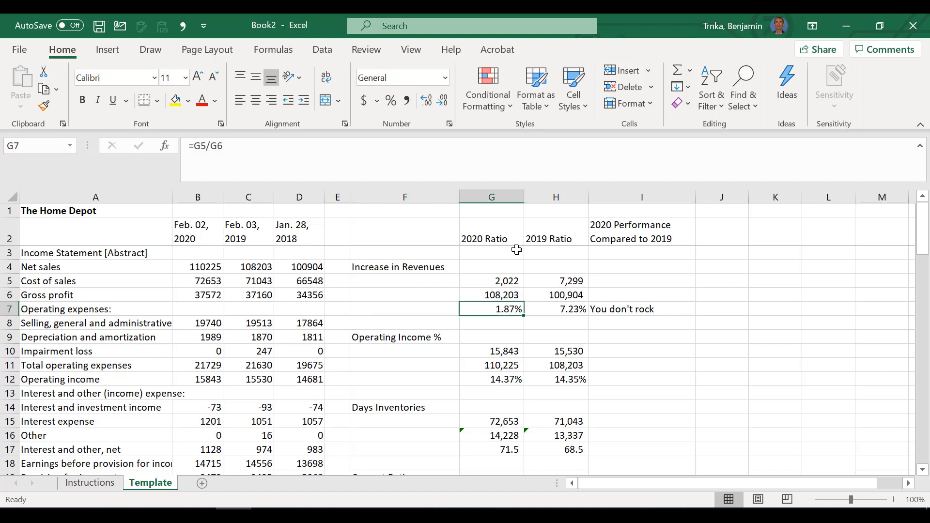
{"action": "type", "text": "10"}
{"action": "key", "text": "Return"}
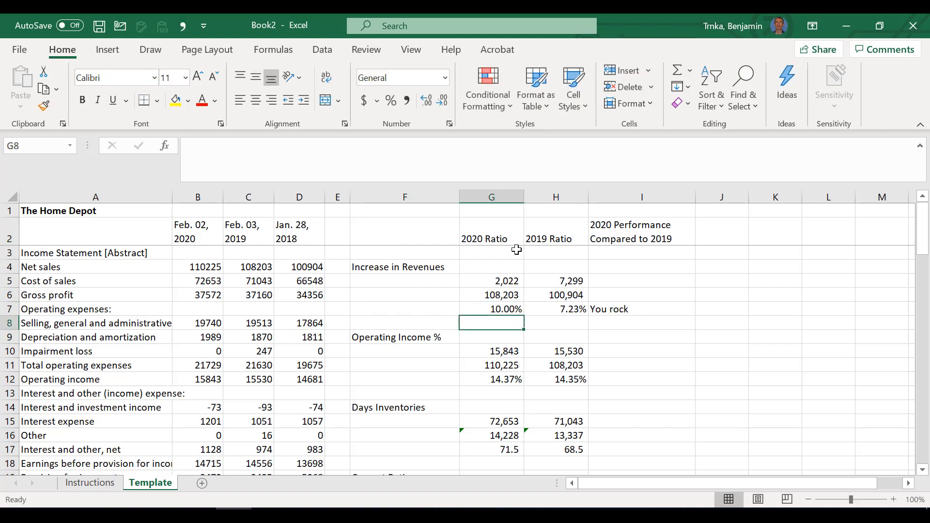
{"action": "key", "text": "Up"}
{"action": "key", "text": "Right"}
{"action": "key", "text": "Right"}
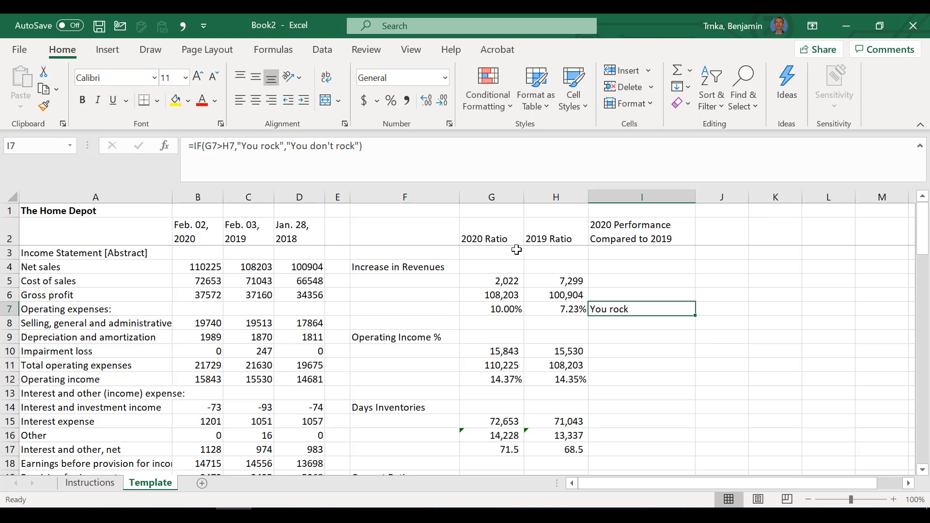
{"action": "key", "text": "ctrl+z"}
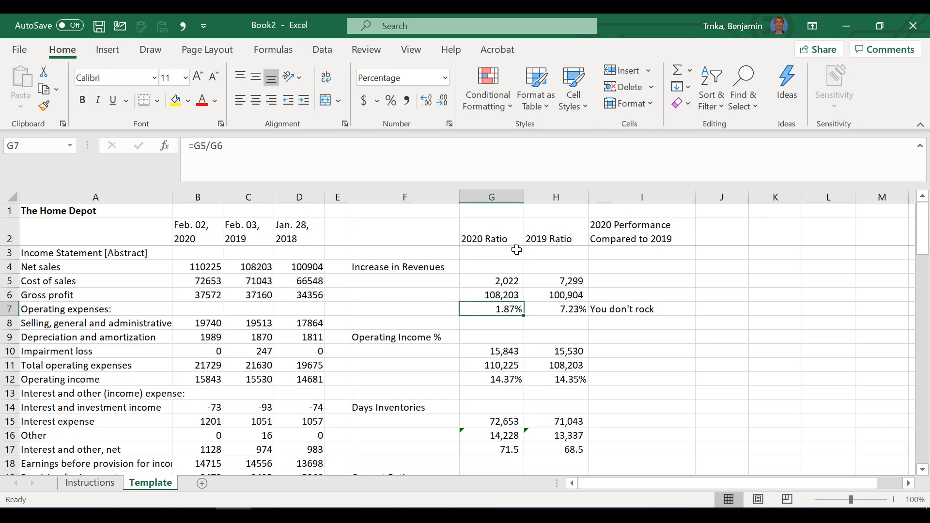
Copy the IF formula from I7 into I12 for the Operating Income % comparison
{"action": "key", "text": "Right"}
{"action": "key", "text": "Right"}
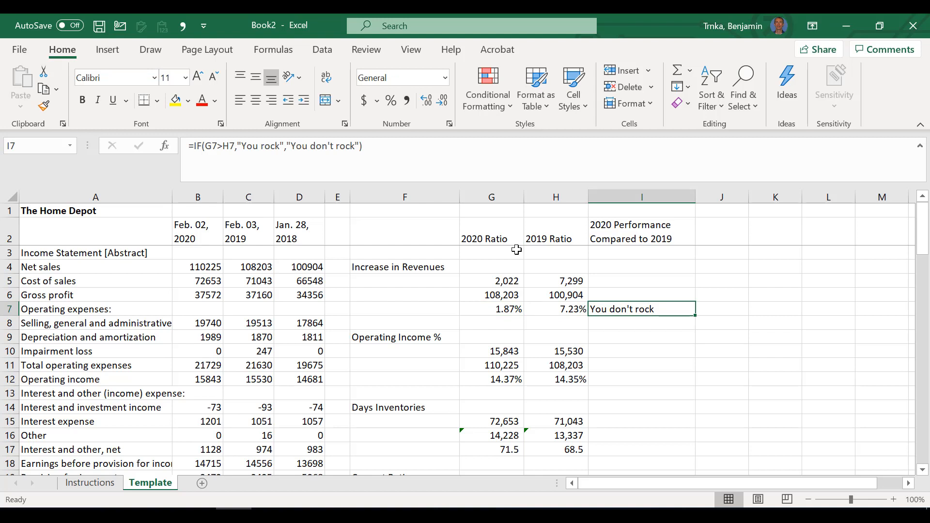
{"action": "key", "text": "ctrl+c"}
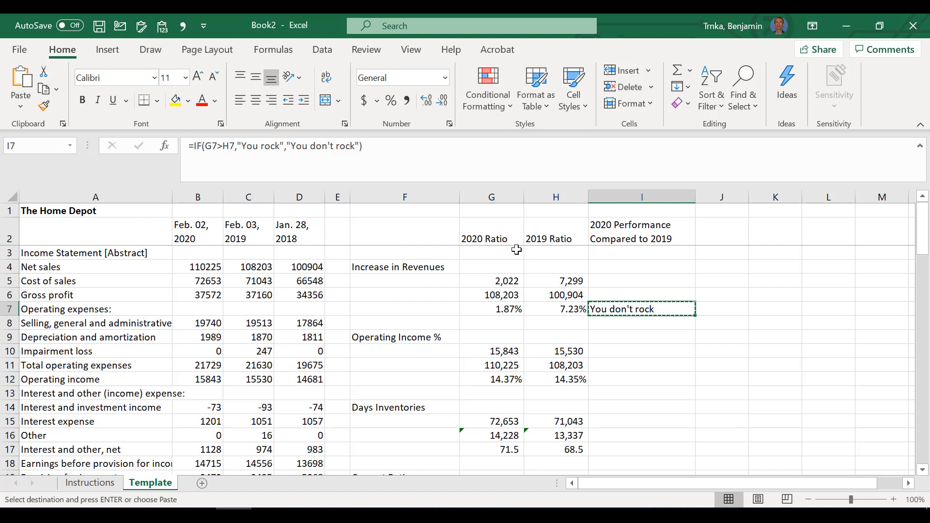
{"action": "key", "text": "Down"}
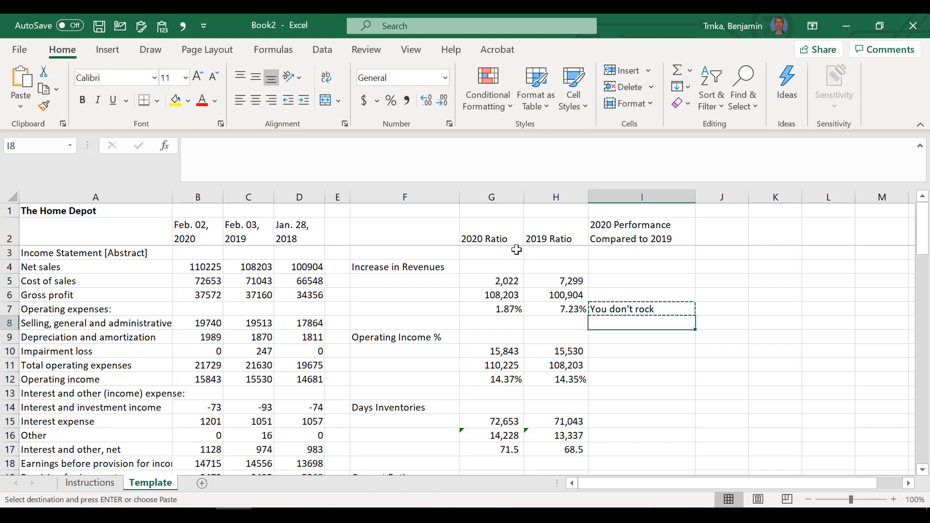
{"action": "key", "text": "Down"}
{"action": "key", "text": "Down"}
{"action": "key", "text": "Down"}
{"action": "key", "text": "Down"}
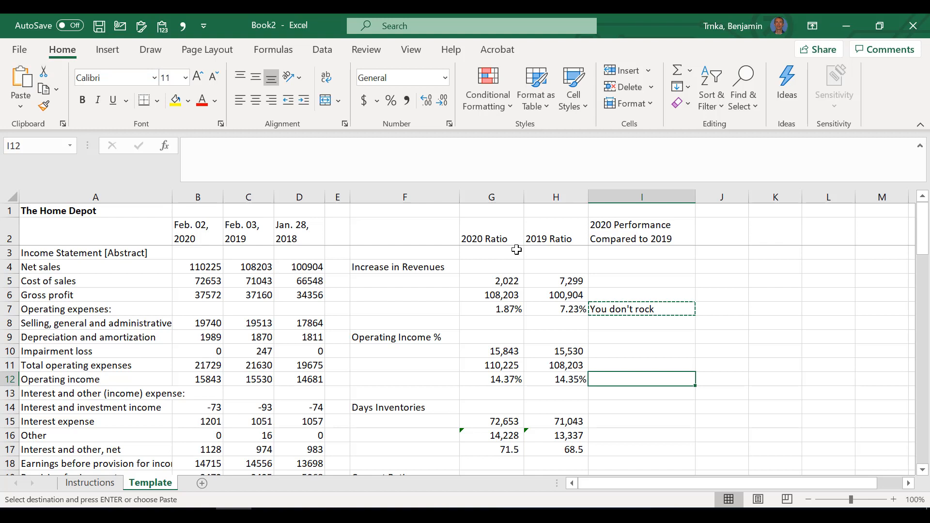
{"action": "key", "text": "Down"}
{"action": "key", "text": "Down"}
{"action": "key", "text": "Down"}
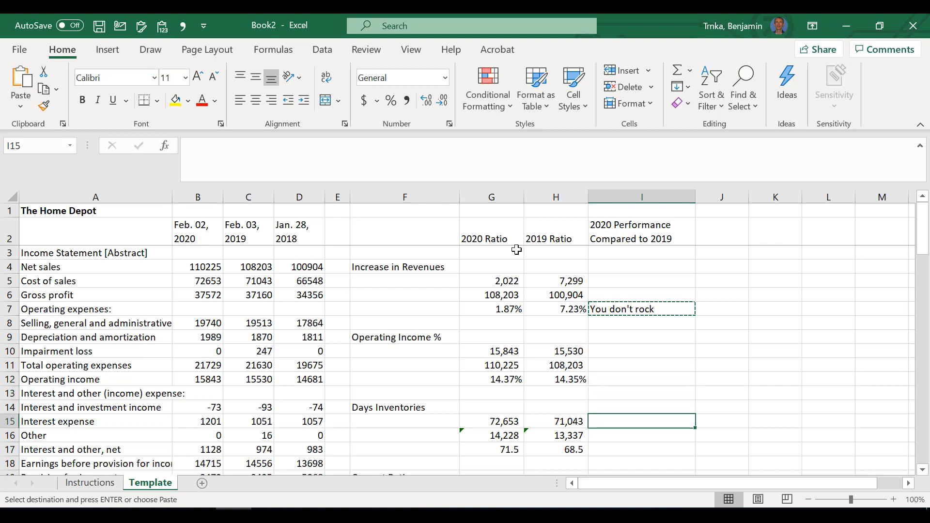
{"action": "key", "text": "Up"}
{"action": "key", "text": "Up"}
{"action": "key", "text": "Up"}
{"action": "key", "text": "Up"}
{"action": "key", "text": "Up"}
{"action": "key", "text": "Up"}
{"action": "key", "text": "Up"}
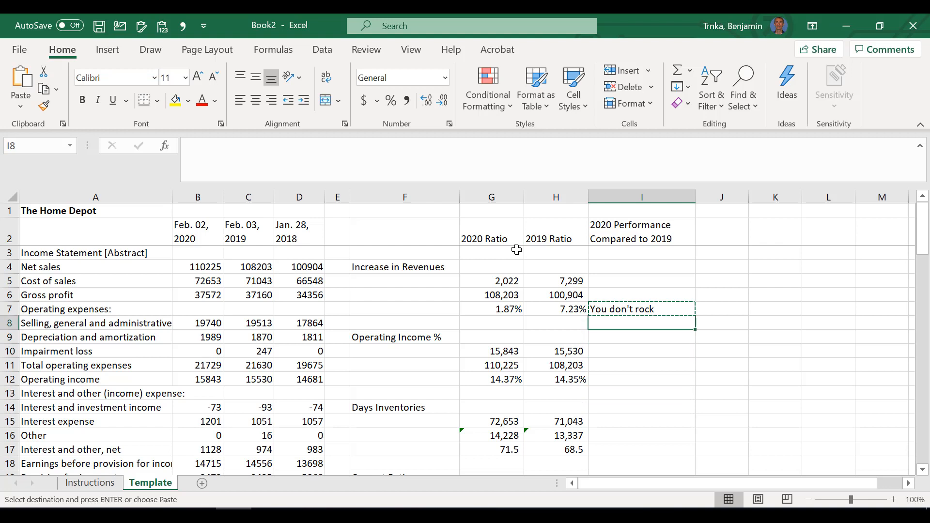
{"action": "key", "text": "Down"}
{"action": "key", "text": "Down"}
{"action": "key", "text": "Down"}
{"action": "key", "text": "Down"}
{"action": "key", "text": "ctrl+v"}
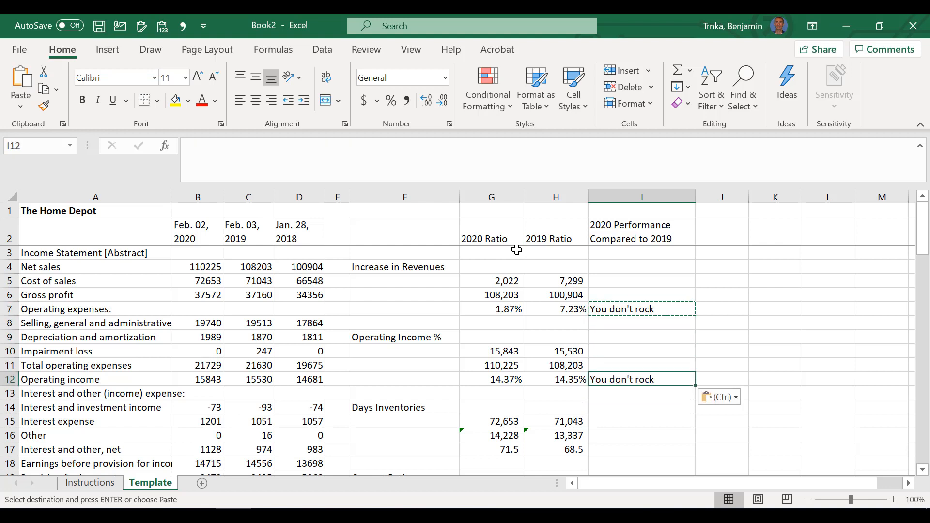
Paste the copied IF formula into I17 for the Days Inventories comparison
{"action": "key", "text": "Down"}
{"action": "key", "text": "Down"}
{"action": "key", "text": "Down"}
{"action": "key", "text": "Down"}
{"action": "key", "text": "Down"}
{"action": "key", "text": "ctrl+v"}
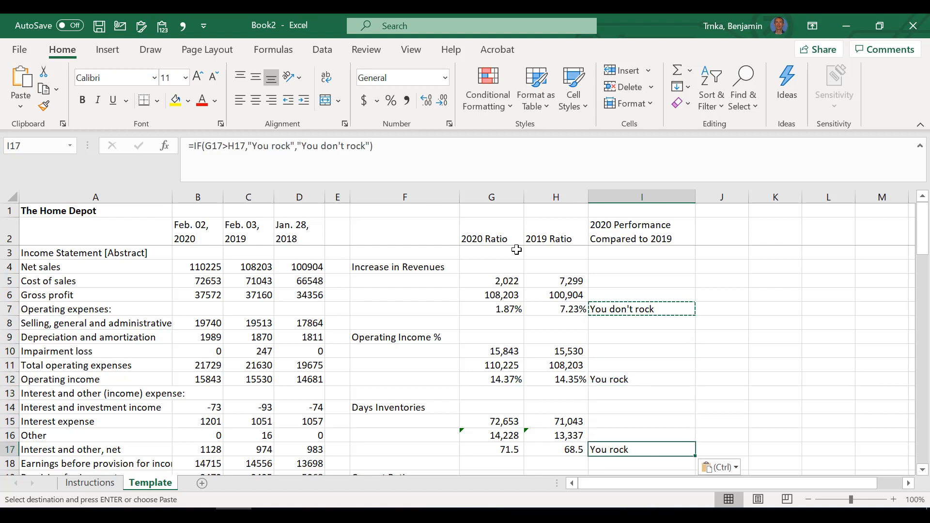
Review the Operating Income % ratios in G12 and H12 and the pasted Days Inventories comparison formula in I17
{"action": "key", "text": "Up"}
{"action": "key", "text": "Up"}
{"action": "key", "text": "Up"}
{"action": "key", "text": "Up"}
{"action": "key", "text": "Up"}
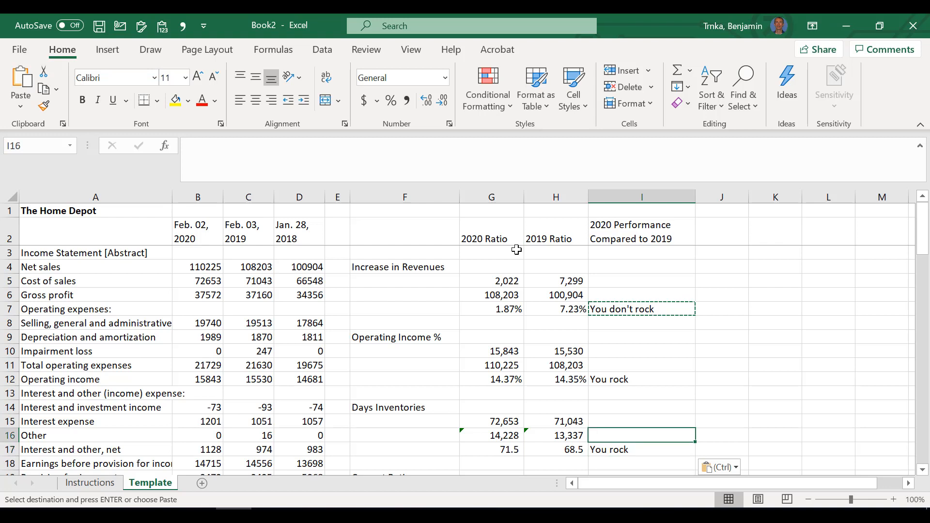
{"action": "key", "text": "Left"}
{"action": "key", "text": "Left"}
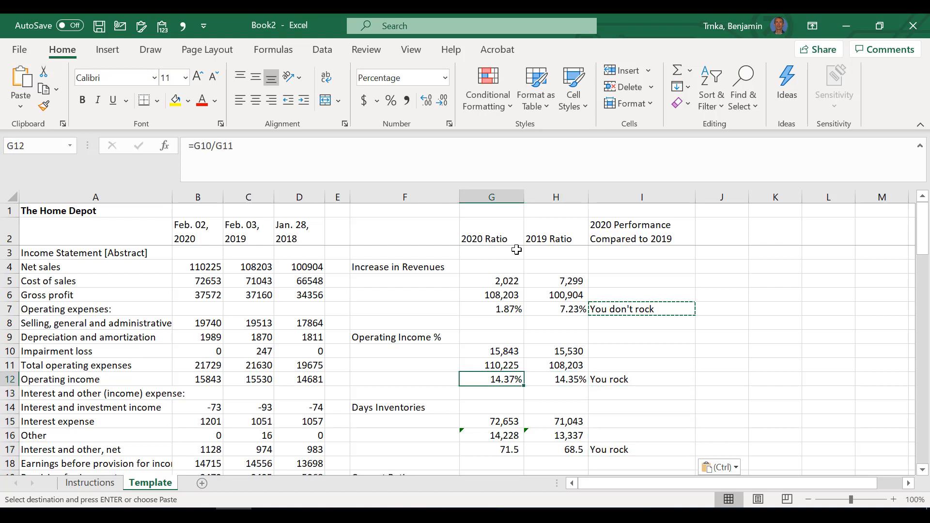
{"action": "key", "text": "Right"}
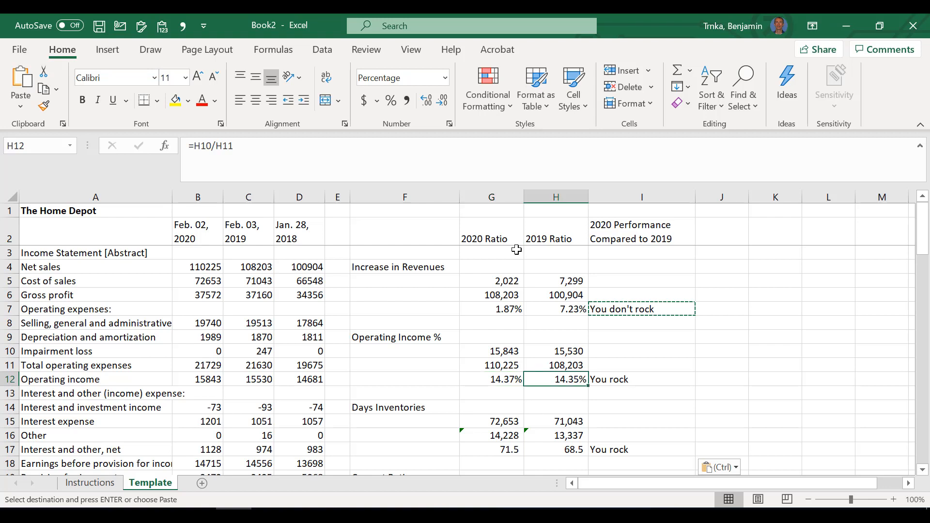
{"action": "key", "text": "Right"}
{"action": "key", "text": "Down"}
{"action": "key", "text": "Down"}
{"action": "key", "text": "Down"}
{"action": "key", "text": "Down"}
{"action": "key", "text": "Down"}
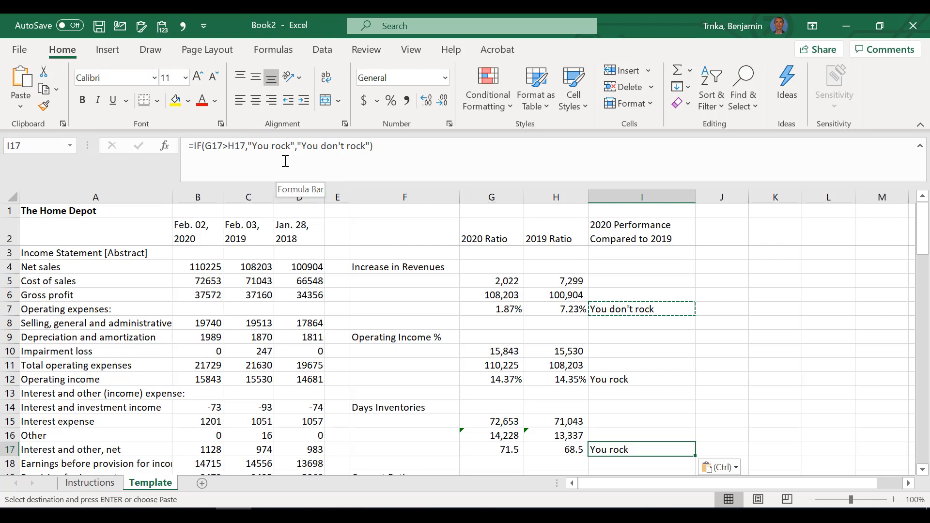
Reverse the Days Inventories comparison test in I17 to G17<H17
{"action": "left_click", "coordinate": [228, 144]}
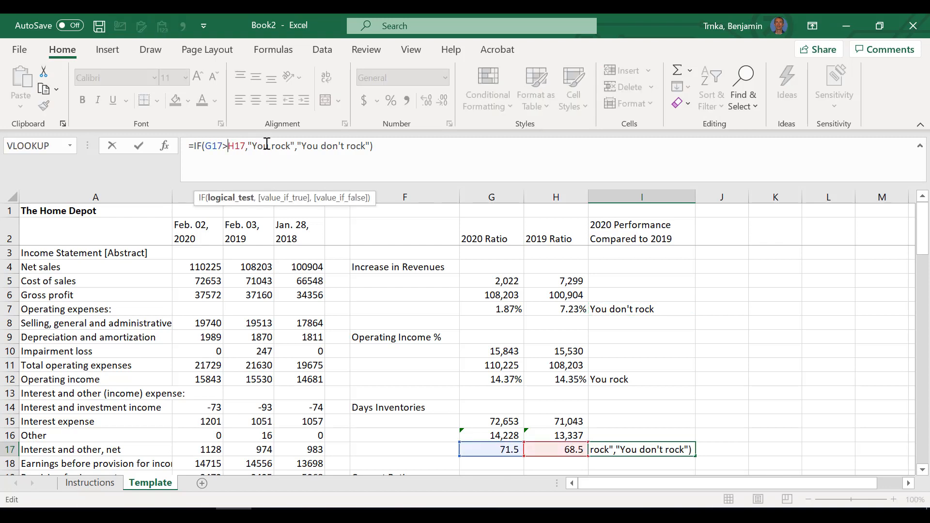
{"action": "key", "text": "BackSpace"}
{"action": "type", "text": "<"}
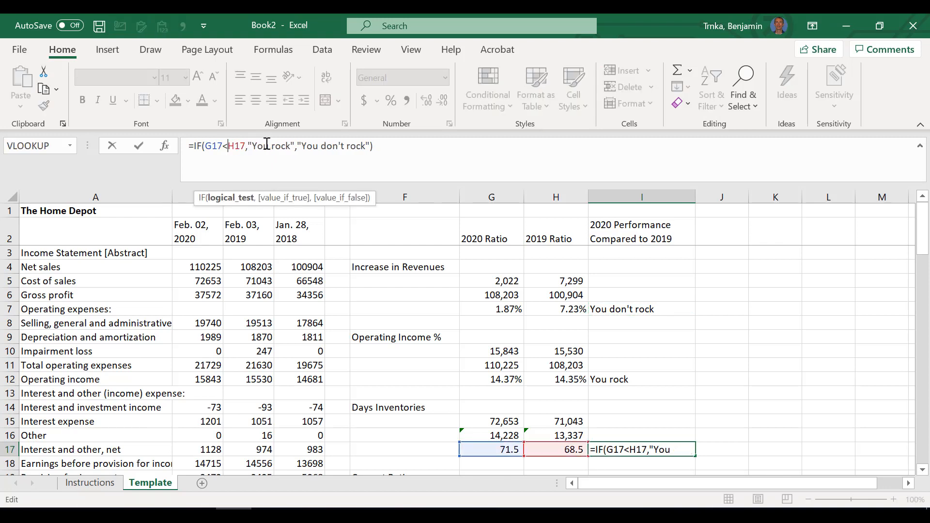
{"action": "key", "text": "ctrl+Return"}
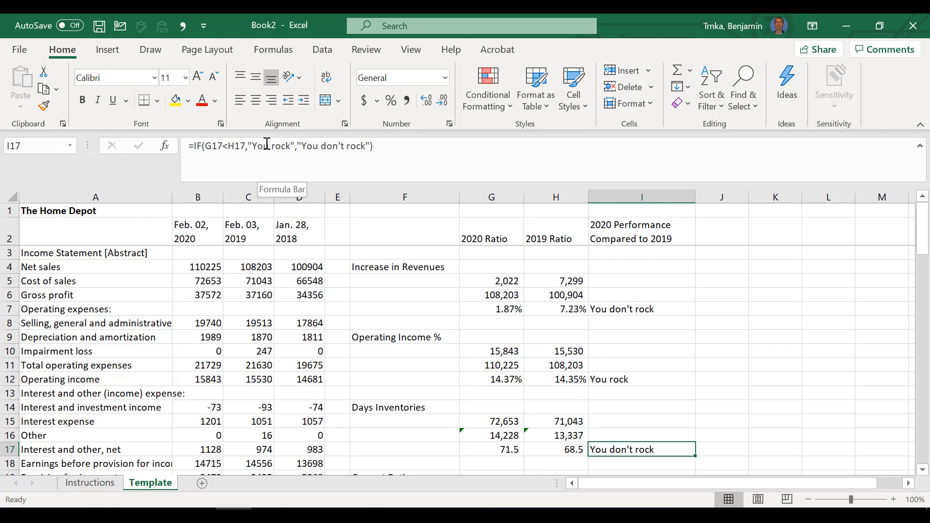
Look through the Current Ratio and Quick Ratio rows below the Days Inventories comparison
{"action": "key", "text": "Down"}
{"action": "key", "text": "Down"}
{"action": "key", "text": "Down"}
{"action": "key", "text": "Down"}
{"action": "key", "text": "Down"}
{"action": "key", "text": "Down"}
{"action": "key", "text": "Down"}
{"action": "key", "text": "Down"}
{"action": "key", "text": "Down"}
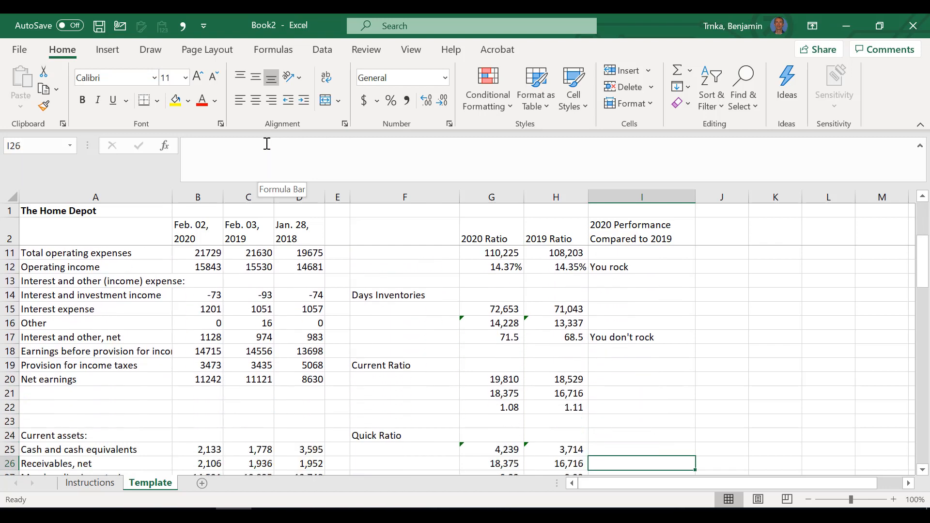
{"action": "key", "text": "Down"}
{"action": "key", "text": "Down"}
Copy the IF formula from I12 into I22 for the Current Ratio comparison
{"action": "key", "text": "Up"}
{"action": "key", "text": "Up"}
{"action": "key", "text": "Up"}
{"action": "key", "text": "Up"}
{"action": "key", "text": "Up"}
{"action": "key", "text": "Up"}
{"action": "key", "text": "Up"}
{"action": "key", "text": "Up"}
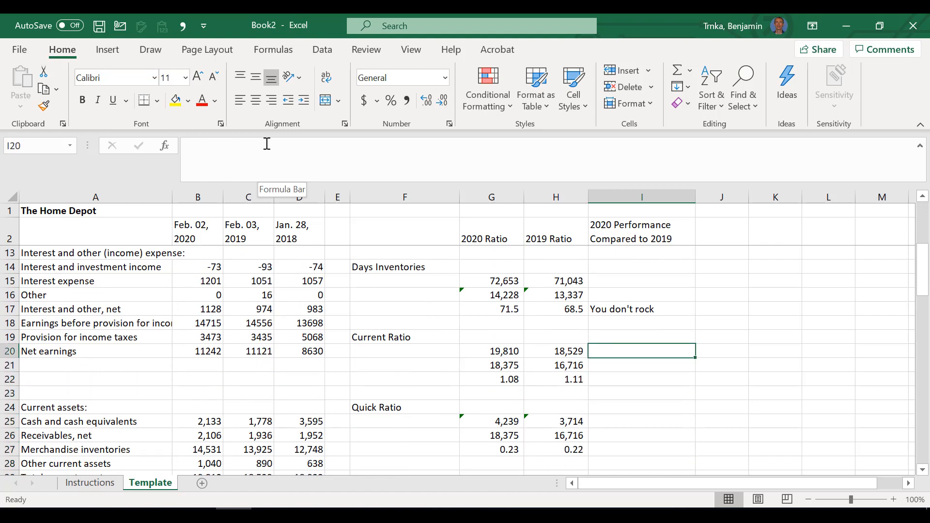
{"action": "key", "text": "Up"}
{"action": "key", "text": "Up"}
{"action": "key", "text": "Up"}
{"action": "key", "text": "Up"}
{"action": "key", "text": "Up"}
{"action": "key", "text": "Up"}
{"action": "key", "text": "Up"}
{"action": "key", "text": "Up"}
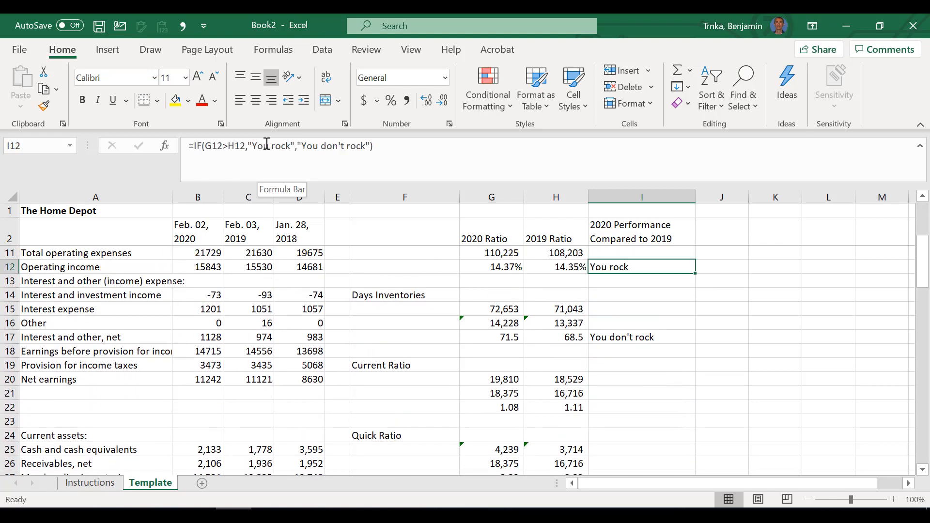
{"action": "key", "text": "ctrl+c"}
{"action": "key", "text": "Down"}
{"action": "key", "text": "Down"}
{"action": "key", "text": "Down"}
{"action": "key", "text": "Down"}
{"action": "key", "text": "Down"}
{"action": "key", "text": "Down"}
{"action": "key", "text": "Down"}
{"action": "key", "text": "Down"}
{"action": "key", "text": "Down"}
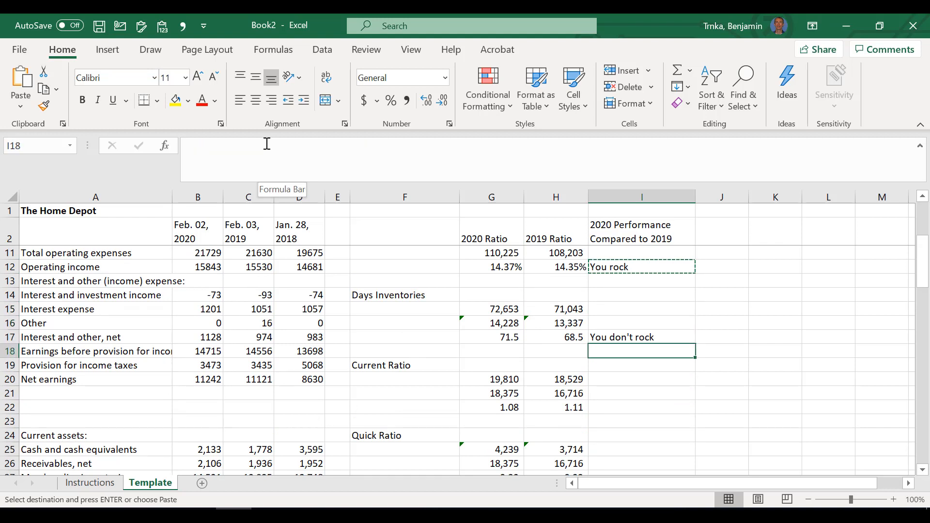
{"action": "key", "text": "Down"}
{"action": "key", "text": "ctrl+v"}
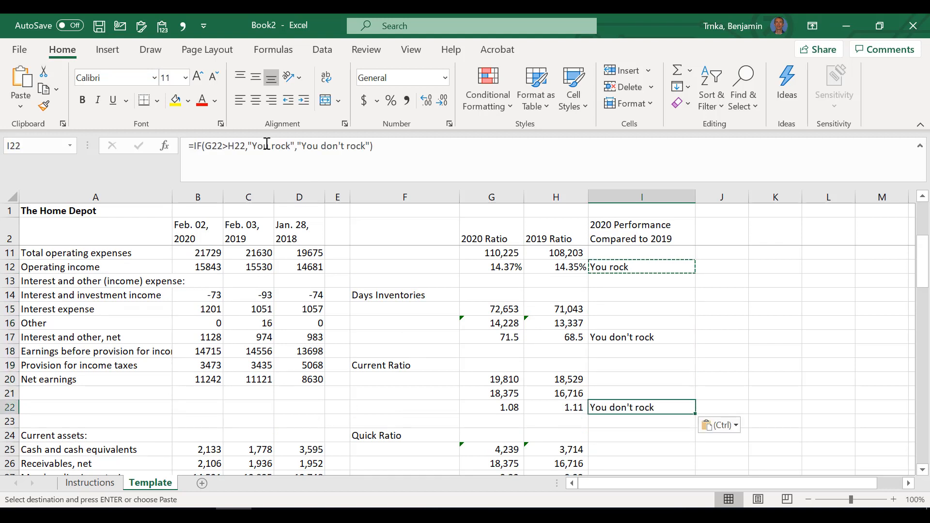
Review the Quick Ratio rows and return to the Current Ratio comparison in I22
{"action": "key", "text": "Down"}
{"action": "key", "text": "Down"}
{"action": "key", "text": "Down"}
{"action": "key", "text": "Down"}
{"action": "key", "text": "Down"}
{"action": "key", "text": "Down"}
{"action": "key", "text": "Up"}
{"action": "key", "text": "Up"}
{"action": "key", "text": "Up"}
{"action": "key", "text": "Up"}
{"action": "key", "text": "Up"}
{"action": "key", "text": "Up"}
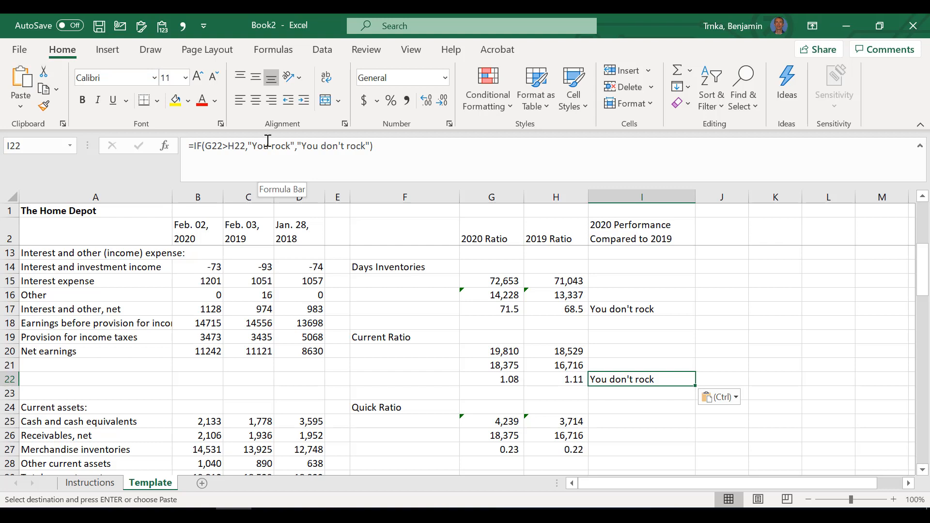
Replace the value-if-true text in the I22 IF formula with "Getting after it"
{"action": "left_click", "coordinate": [292, 148]}
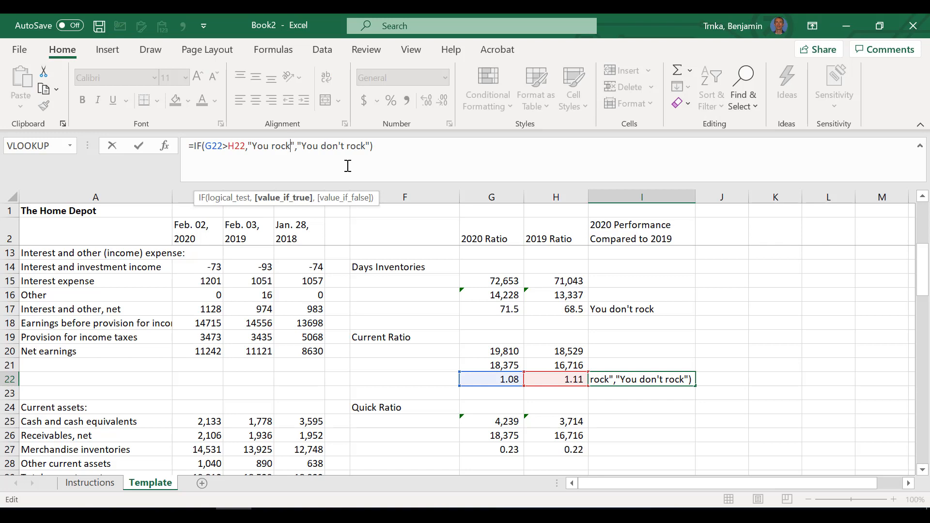
{"action": "key", "text": "BackSpace"}
{"action": "key", "text": "BackSpace"}
{"action": "key", "text": "BackSpace"}
{"action": "key", "text": "BackSpace"}
{"action": "key", "text": "BackSpace"}
{"action": "key", "text": "BackSpace"}
{"action": "key", "text": "BackSpace"}
{"action": "key", "text": "BackSpace"}
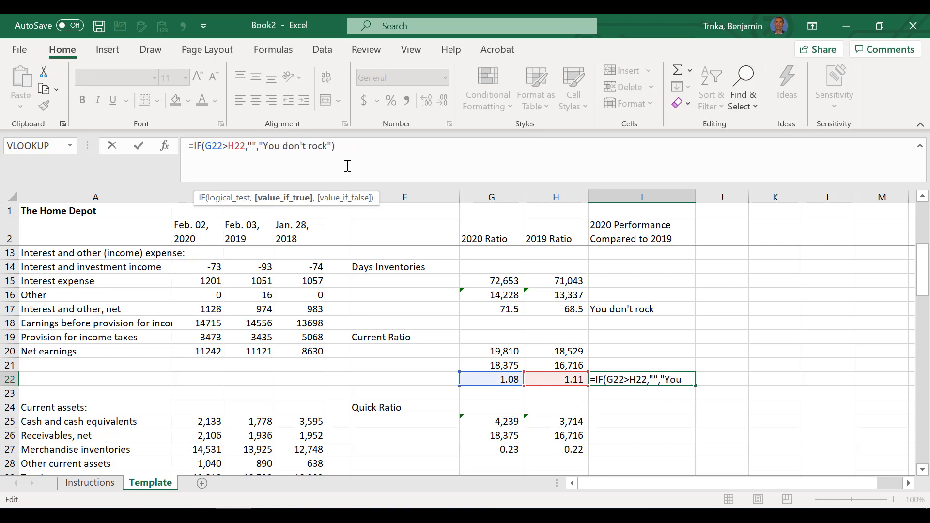
{"action": "type", "text": "Getting af"}
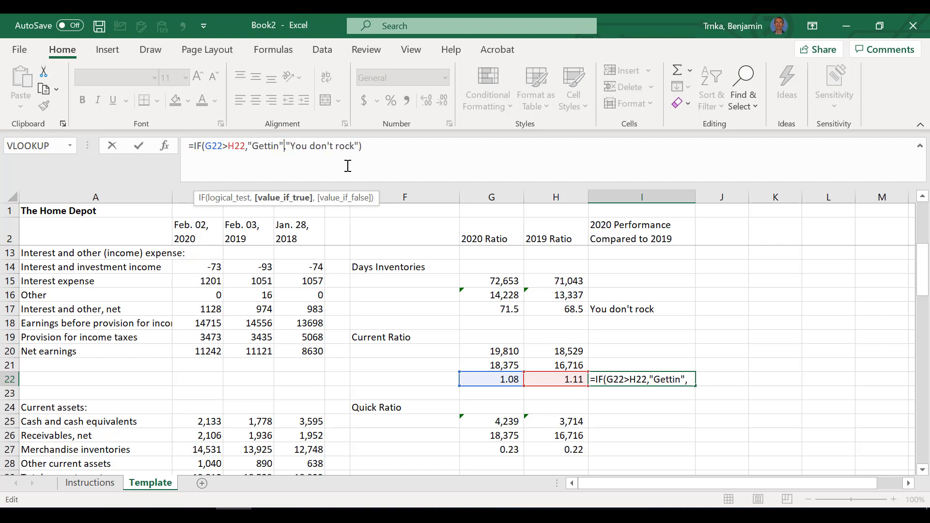
{"action": "type", "text": "ter it"}
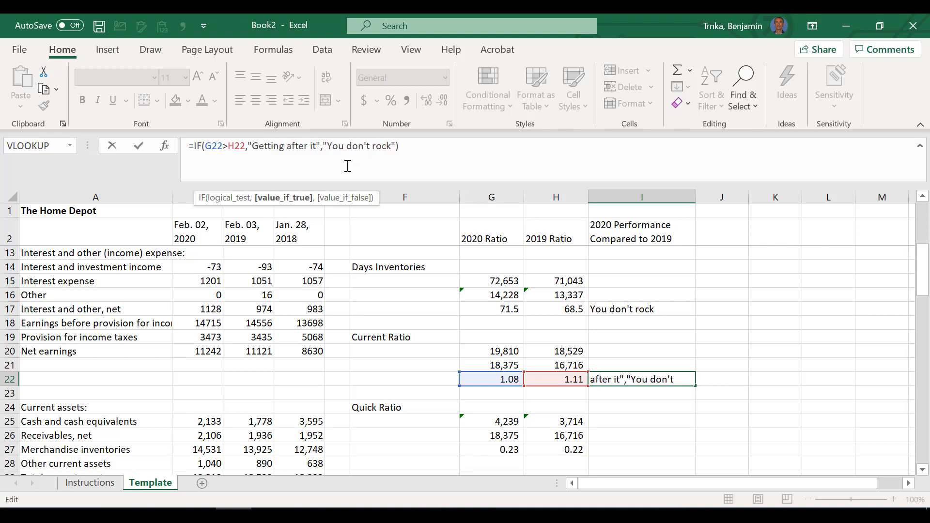
Replace the value-if-false text in the I22 IF formula with "Slowing your roll" and commit the formula
{"action": "key", "text": "Right"}
{"action": "key", "text": "Right"}
{"action": "key", "text": "Right"}
{"action": "key", "text": "Right"}
{"action": "key", "text": "Right"}
{"action": "key", "text": "Right"}
{"action": "key", "text": "Right"}
{"action": "key", "text": "Right"}
{"action": "key", "text": "Right"}
{"action": "key", "text": "Right"}
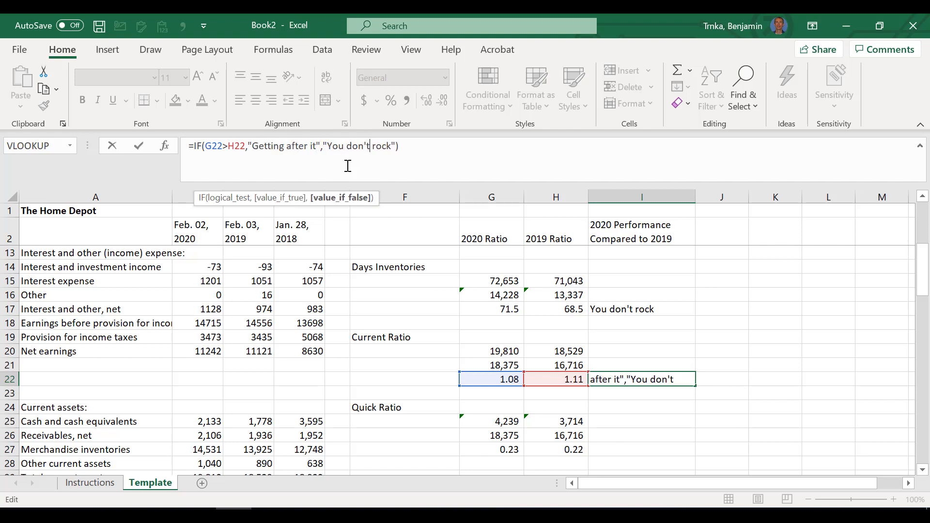
{"action": "key", "text": "Right"}
{"action": "key", "text": "Right"}
{"action": "key", "text": "Right"}
{"action": "key", "text": "BackSpace"}
{"action": "key", "text": "BackSpace"}
{"action": "key", "text": "BackSpace"}
{"action": "key", "text": "BackSpace"}
{"action": "key", "text": "BackSpace"}
{"action": "key", "text": "BackSpace"}
{"action": "key", "text": "BackSpace"}
{"action": "key", "text": "BackSpace"}
{"action": "key", "text": "BackSpace"}
{"action": "key", "text": "BackSpace"}
{"action": "key", "text": "BackSpace"}
{"action": "key", "text": "BackSpace"}
{"action": "key", "text": "BackSpace"}
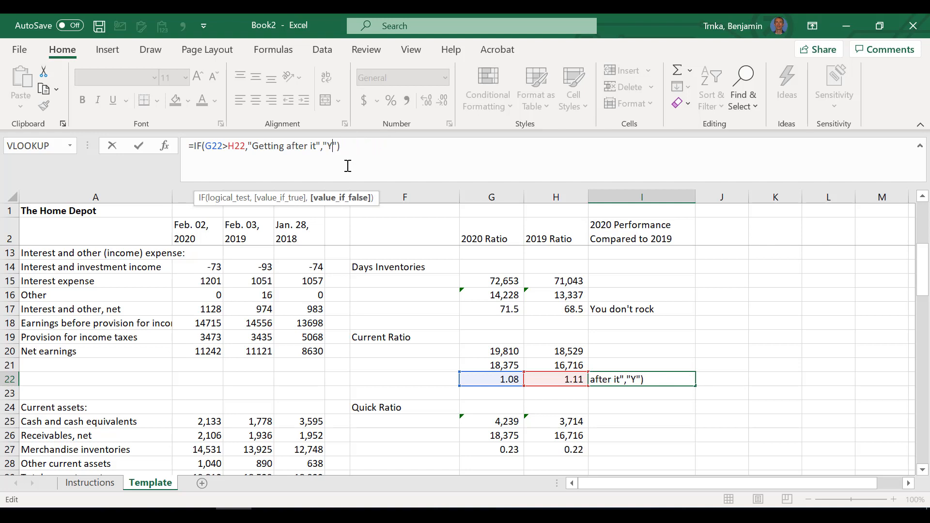
{"action": "key", "text": "BackSpace"}
{"action": "type", "text": "Slowing your "}
{"action": "type", "text": "roll"}
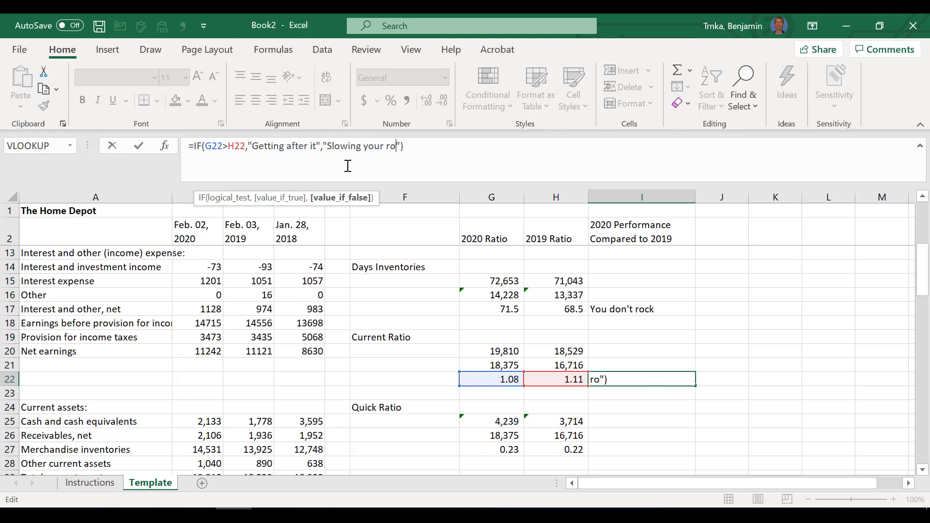
{"action": "key", "text": "Return"}
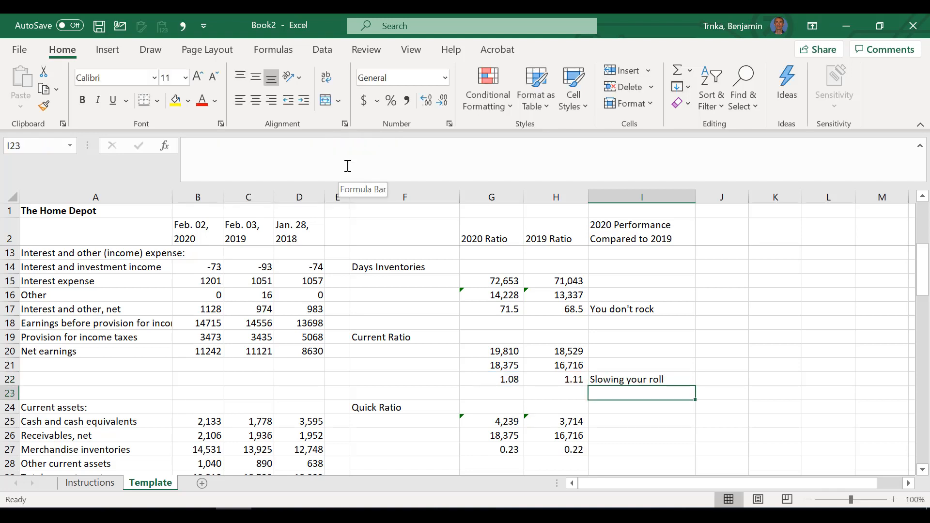
Examine the Current Ratio comparison formula in I22 and the 2020 ratio formula in G22
{"action": "key", "text": "Up"}
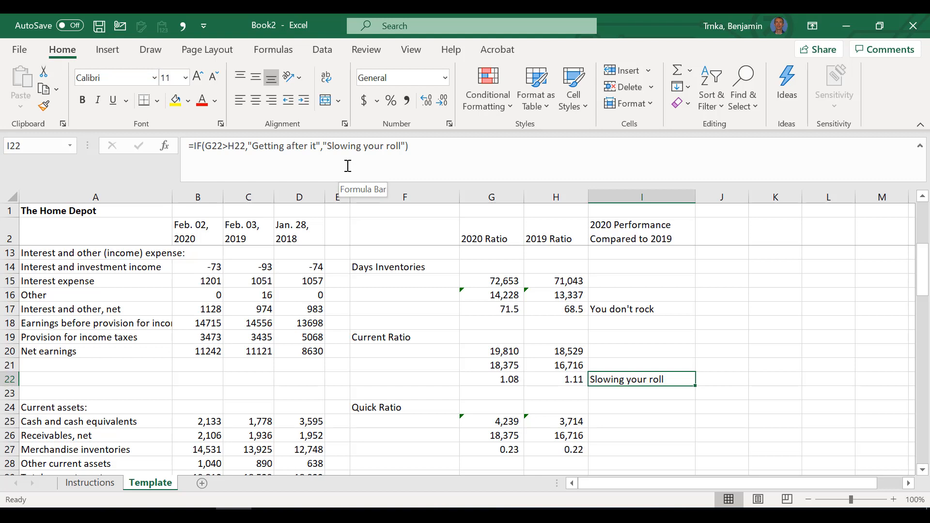
{"action": "key", "text": "Left"}
{"action": "key", "text": "Left"}
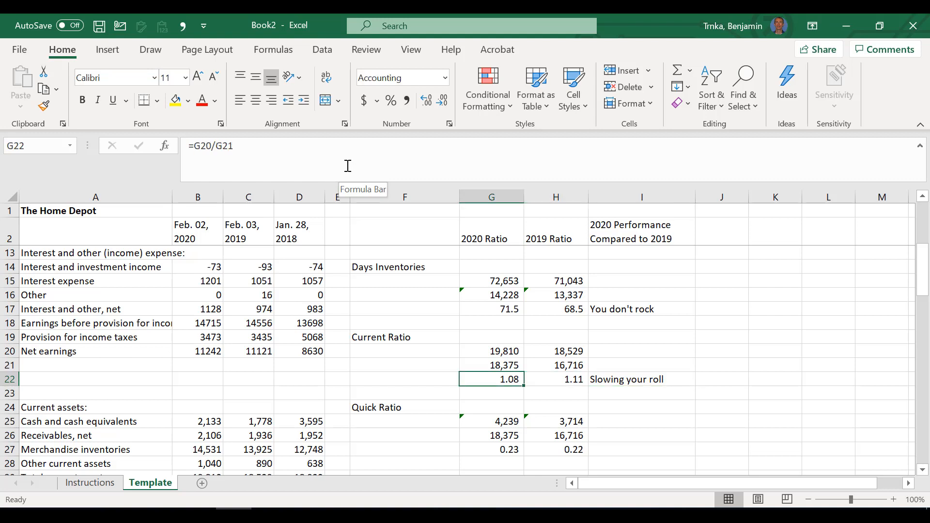
{"action": "key", "text": "Right"}
{"action": "key", "text": "Right"}
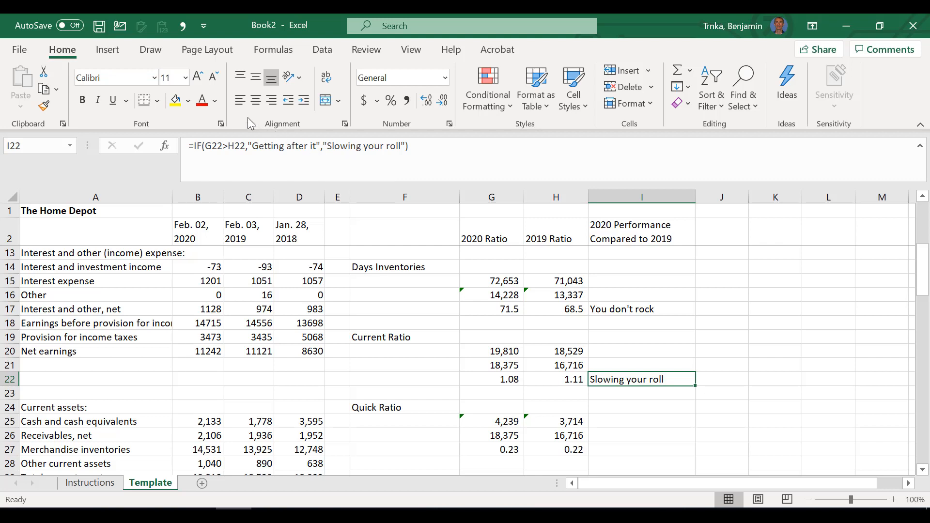
Reverse the Current Ratio comparison test in I22 to G22<H22
{"action": "left_click", "coordinate": [232, 146]}
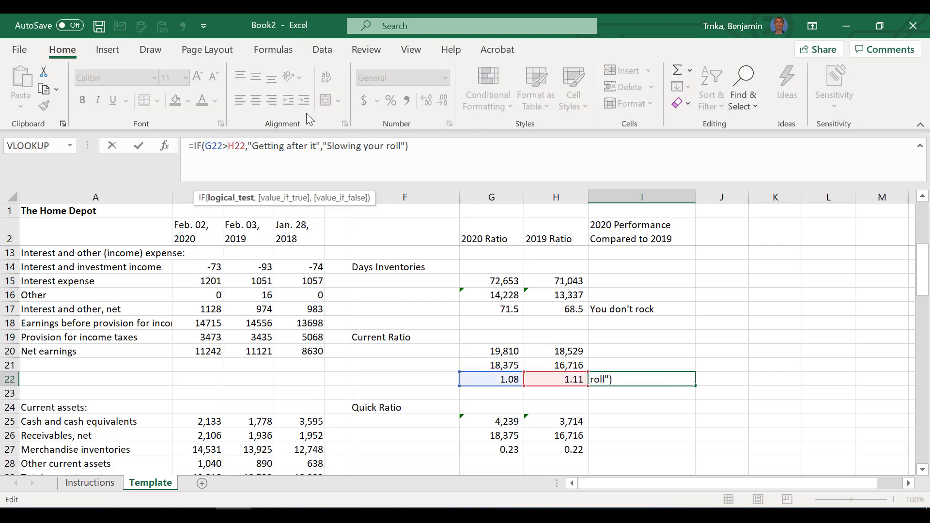
{"action": "key", "text": "BackSpace"}
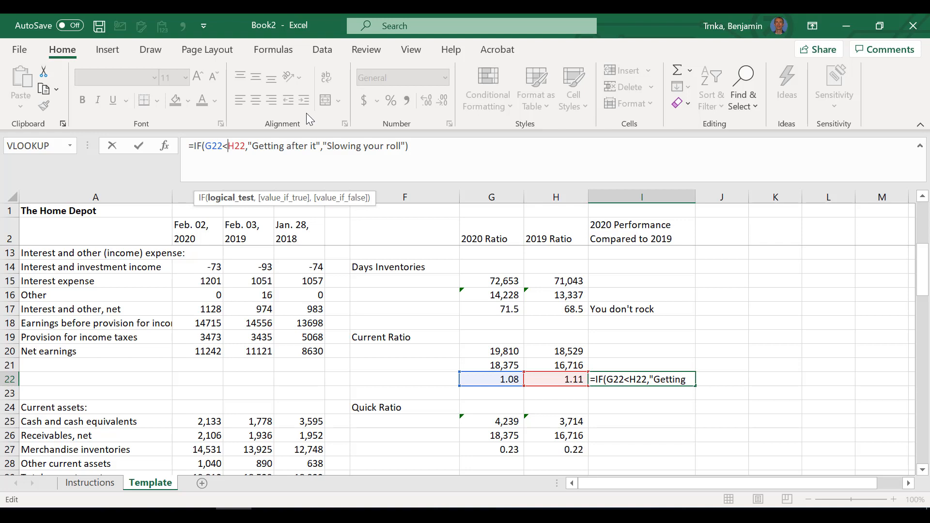
{"action": "key", "text": "Return"}
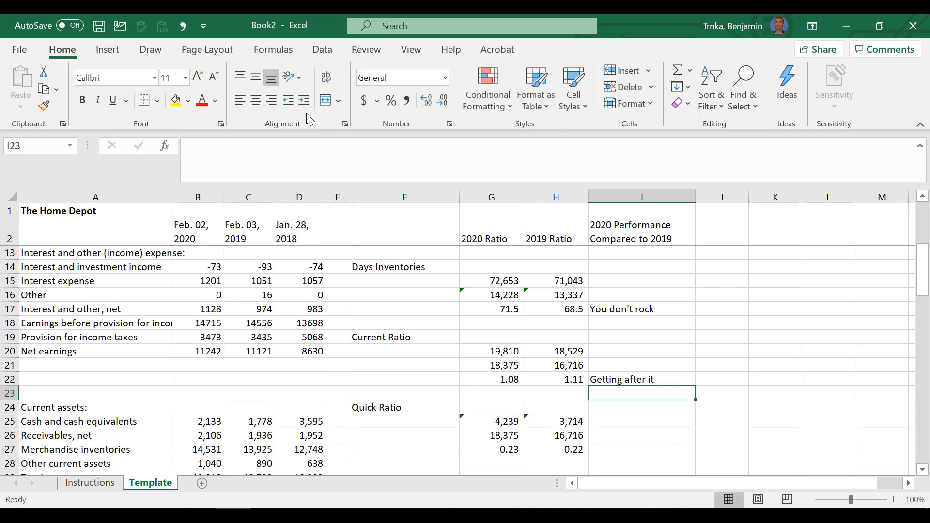
Copy the IF formula from I22 into I27 for the Quick Ratio comparison
{"action": "key", "text": "Up"}
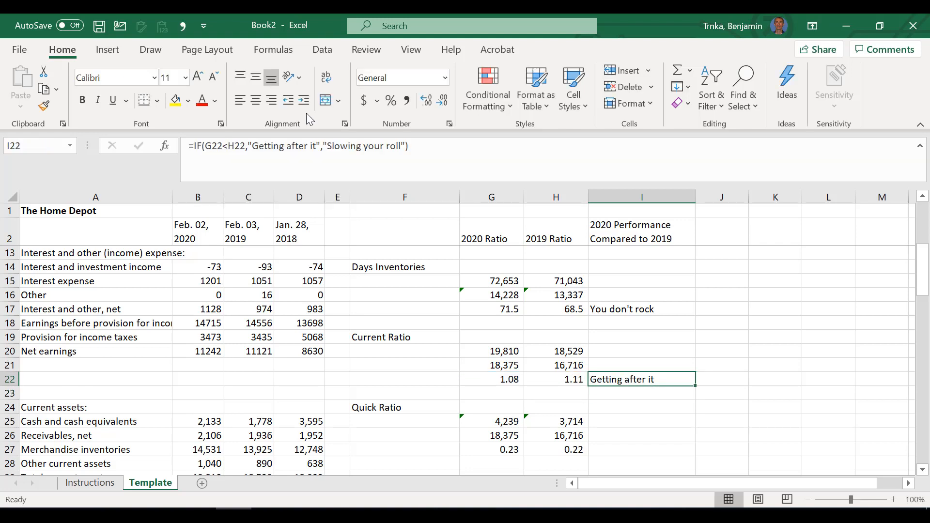
{"action": "key", "text": "ctrl+c"}
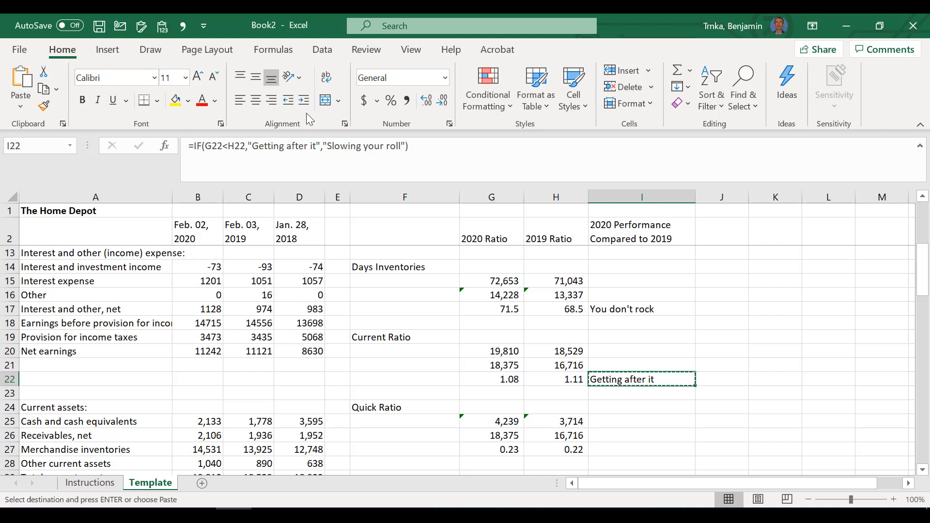
{"action": "key", "text": "Down"}
{"action": "key", "text": "Down"}
{"action": "key", "text": "Down"}
{"action": "key", "text": "Down"}
{"action": "key", "text": "Down"}
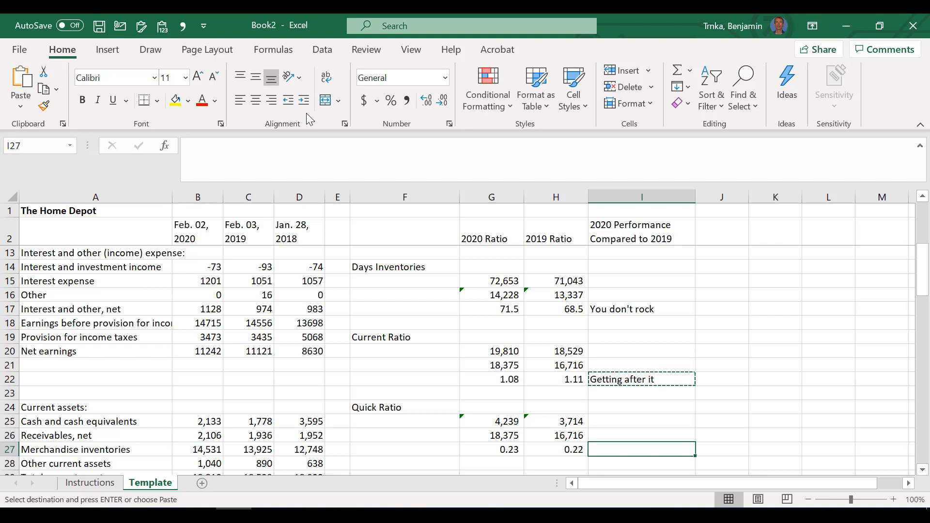
{"action": "key", "text": "Return"}
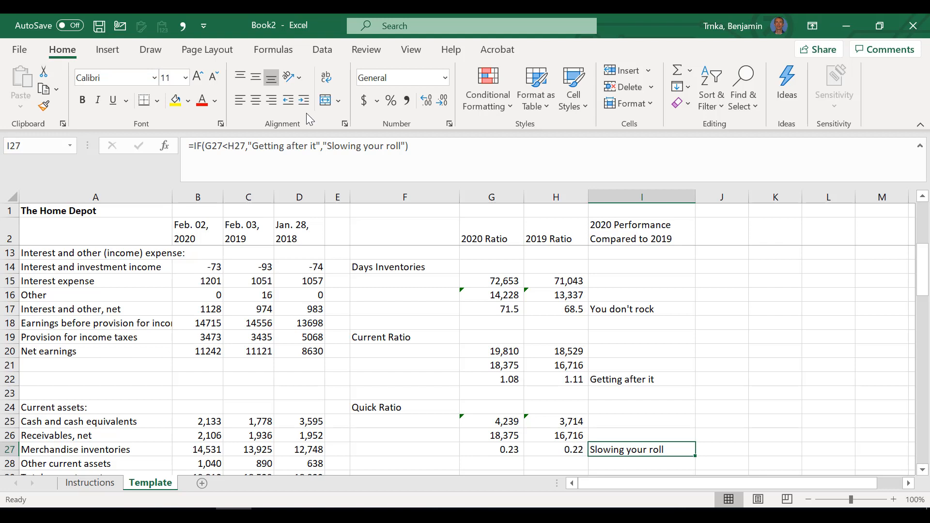
Review the comparison cells above I27 and return to the Quick Ratio comparison
{"action": "key", "text": "Up"}
{"action": "key", "text": "Up"}
{"action": "key", "text": "Up"}
{"action": "key", "text": "Up"}
{"action": "key", "text": "Up"}
{"action": "key", "text": "Up"}
{"action": "key", "text": "Up"}
{"action": "key", "text": "Up"}
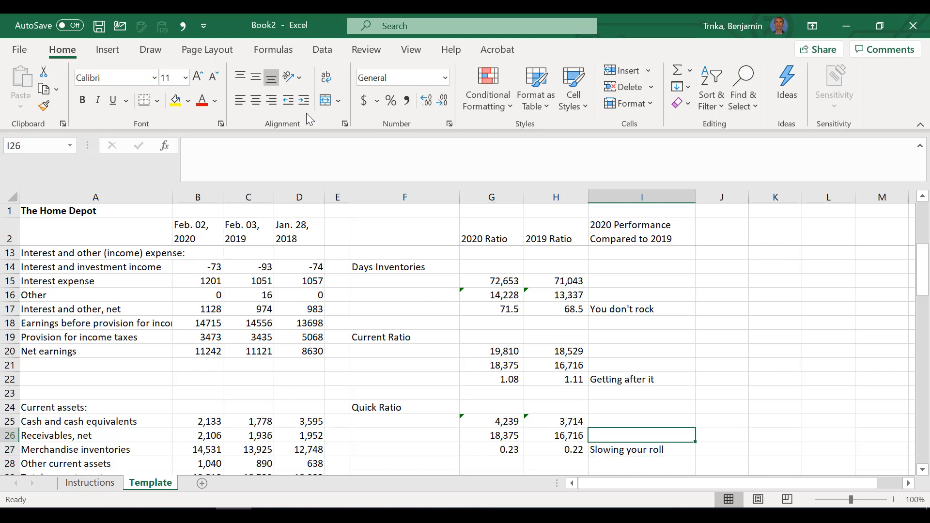
{"action": "key", "text": "Down"}
{"action": "key", "text": "Down"}
{"action": "key", "text": "Down"}
{"action": "key", "text": "Down"}
{"action": "key", "text": "Down"}
{"action": "key", "text": "Down"}
{"action": "key", "text": "Down"}
{"action": "key", "text": "Down"}
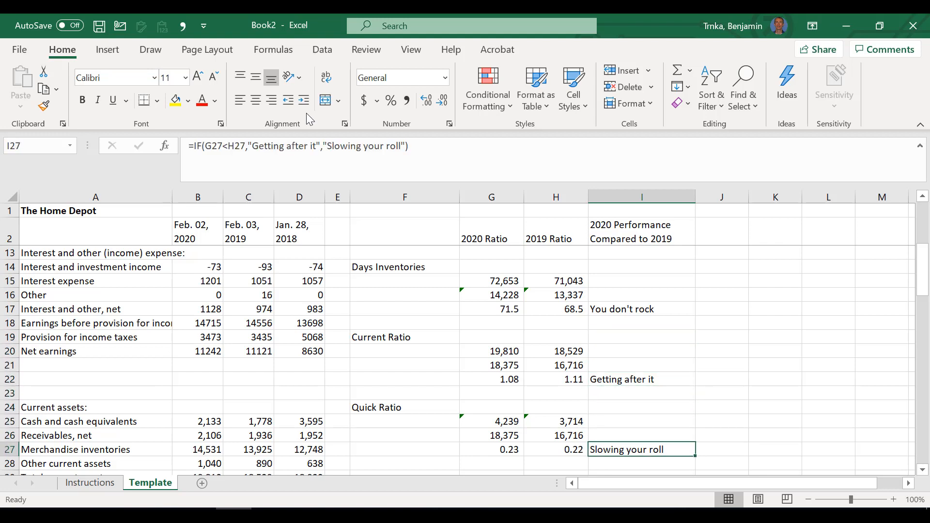
Test the Quick Ratio comparison by overwriting the 2020 ratio in G27 with 0.1, and undo that entry
{"action": "key", "text": "Left"}
{"action": "key", "text": "Left"}
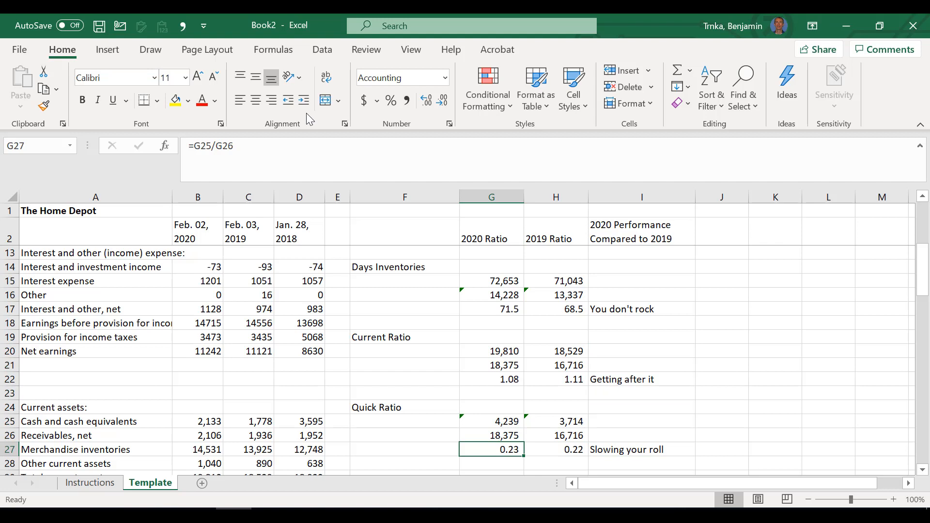
{"action": "type", "text": "0.1"}
{"action": "key", "text": "Return"}
{"action": "key", "text": "Up"}
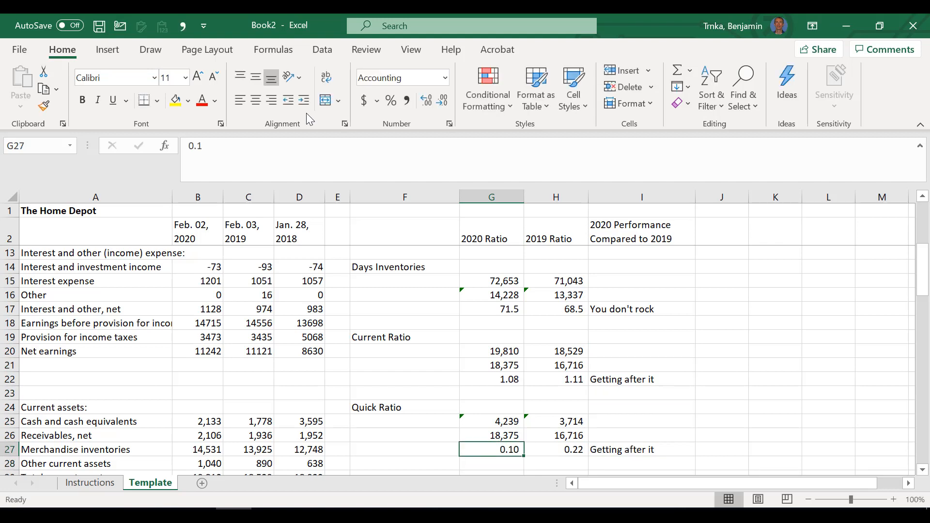
{"action": "key", "text": "ctrl+z"}
{"action": "key", "text": "Right"}
{"action": "key", "text": "Right"}
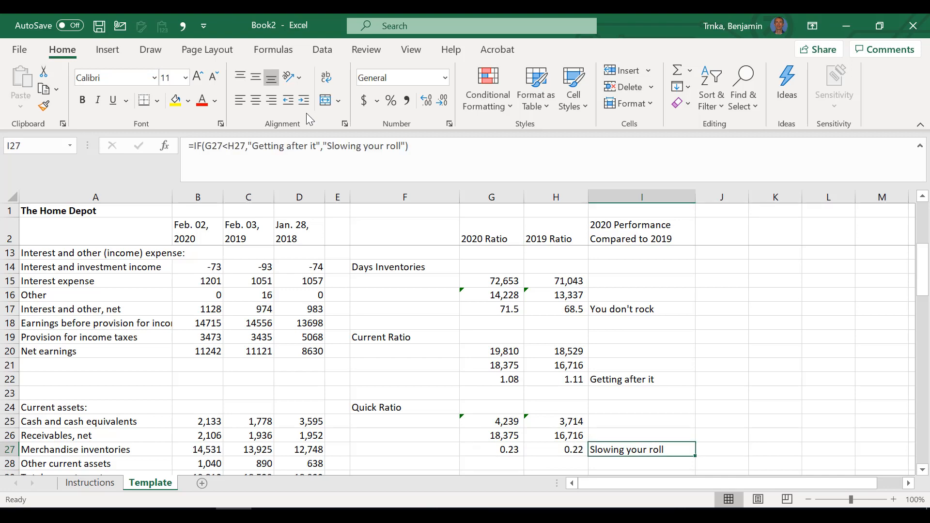
Go back up the comparison column and examine the Current Ratio IF formula in I22
{"action": "key", "text": "Up"}
{"action": "key", "text": "Up"}
{"action": "key", "text": "Up"}
{"action": "key", "text": "Up"}
{"action": "key", "text": "Up"}
{"action": "key", "text": "Up"}
{"action": "key", "text": "Up"}
{"action": "key", "text": "Up"}
{"action": "key", "text": "Up"}
{"action": "key", "text": "Up"}
{"action": "key", "text": "Up"}
{"action": "key", "text": "Up"}
{"action": "key", "text": "Up"}
{"action": "key", "text": "Up"}
{"action": "key", "text": "Up"}
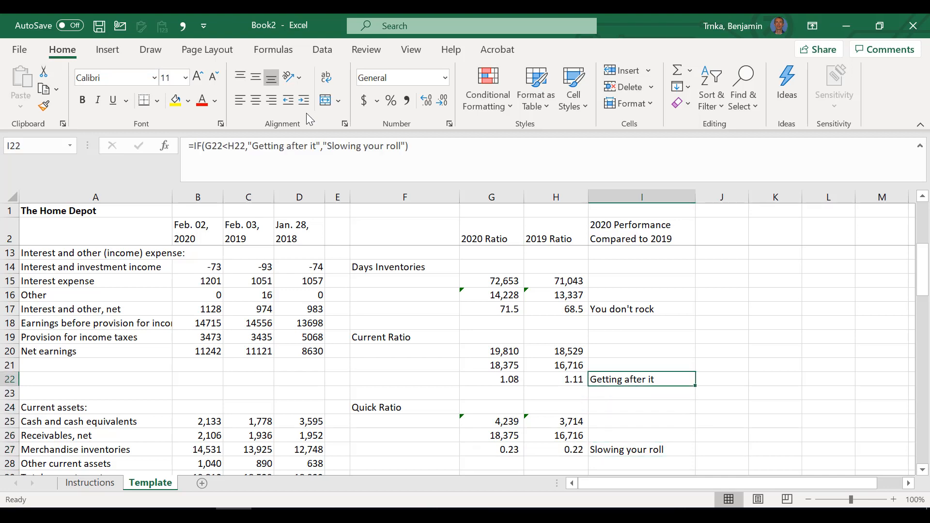
Set up a conditional formatting rule on the Increase in Revenues comparison in I7 for cells containing the text "You don't rock"
{"action": "key", "text": "Up"}
{"action": "key", "text": "Up"}
{"action": "key", "text": "Up"}
{"action": "key", "text": "Up"}
{"action": "key", "text": "Up"}
{"action": "key", "text": "Up"}
{"action": "key", "text": "Up"}
{"action": "key", "text": "Up"}
{"action": "key", "text": "Up"}
{"action": "key", "text": "Down"}
{"action": "key", "text": "Down"}
{"action": "key", "text": "Down"}
{"action": "key", "text": "Down"}
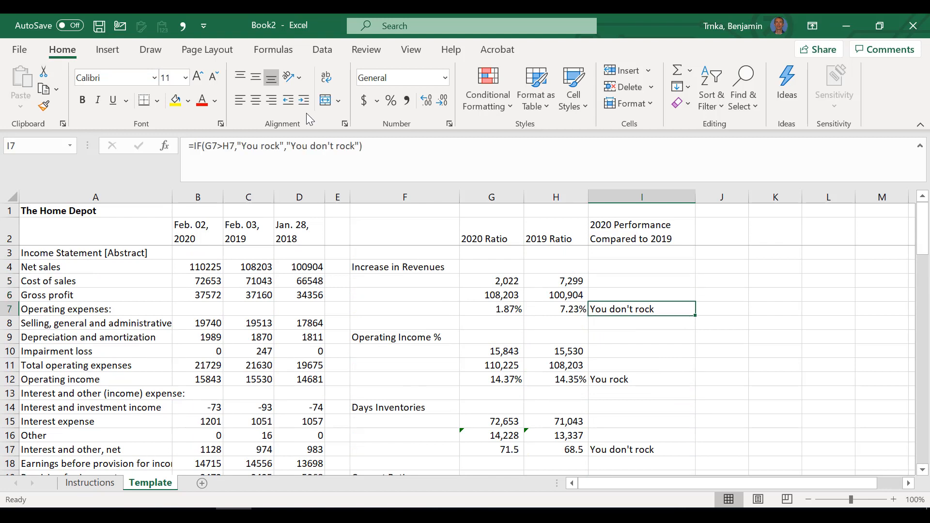
{"action": "left_click", "coordinate": [513, 106]}
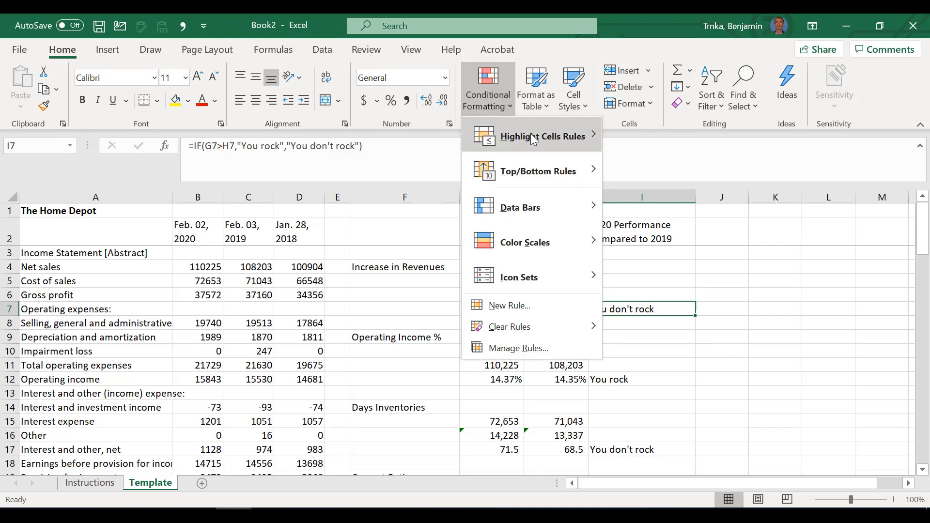
{"action": "mouse_move", "coordinate": [537, 147]}
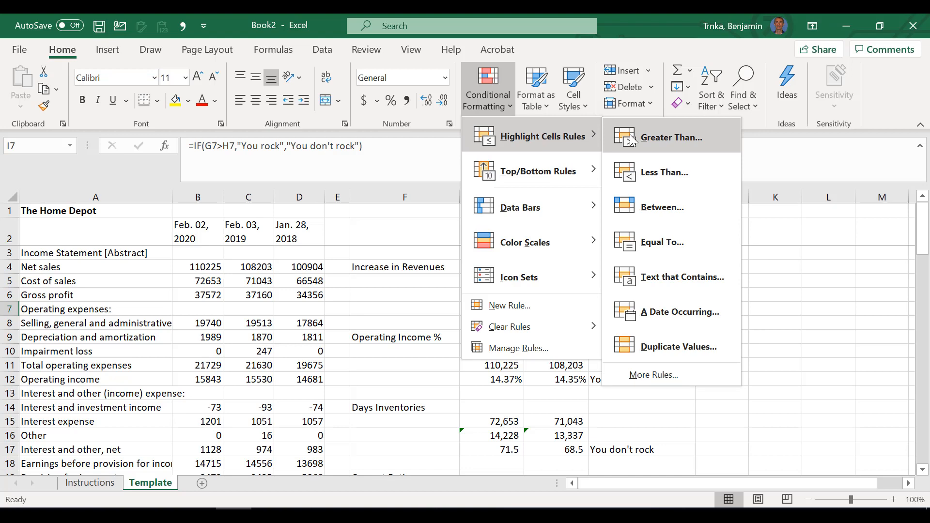
{"action": "left_click", "coordinate": [667, 279]}
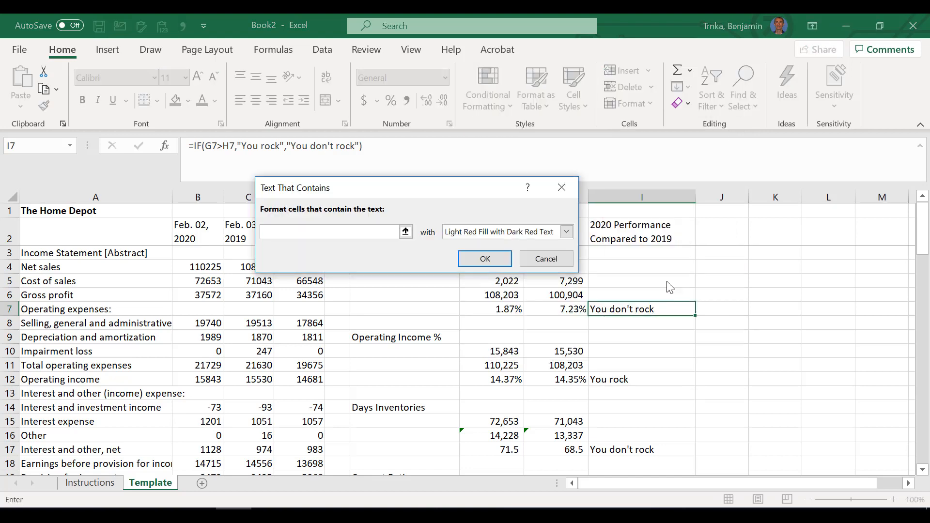
{"action": "type", "text": "You don't r"}
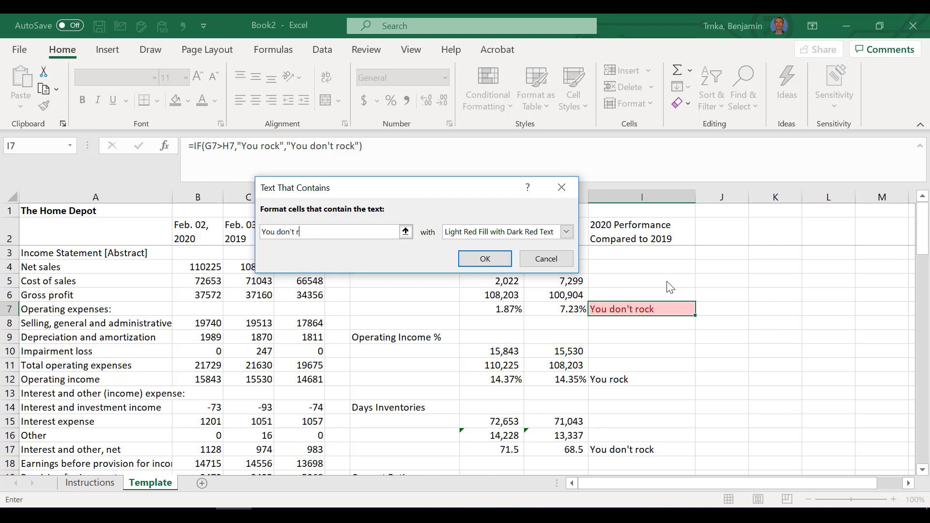
{"action": "type", "text": "ock"}
Look into the custom format options, discard them, and apply the rule with Light Red Fill with Dark Red Text
{"action": "left_click", "coordinate": [565, 232]}
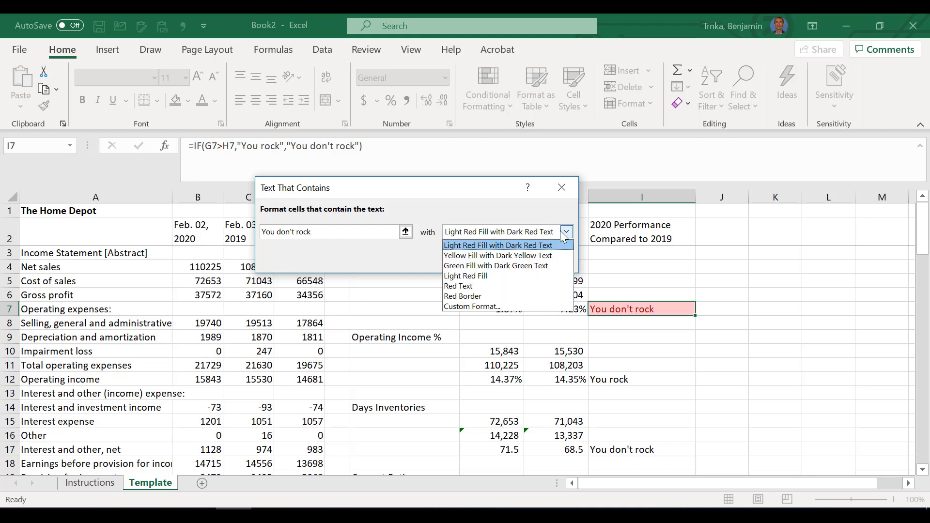
{"action": "left_click", "coordinate": [548, 302]}
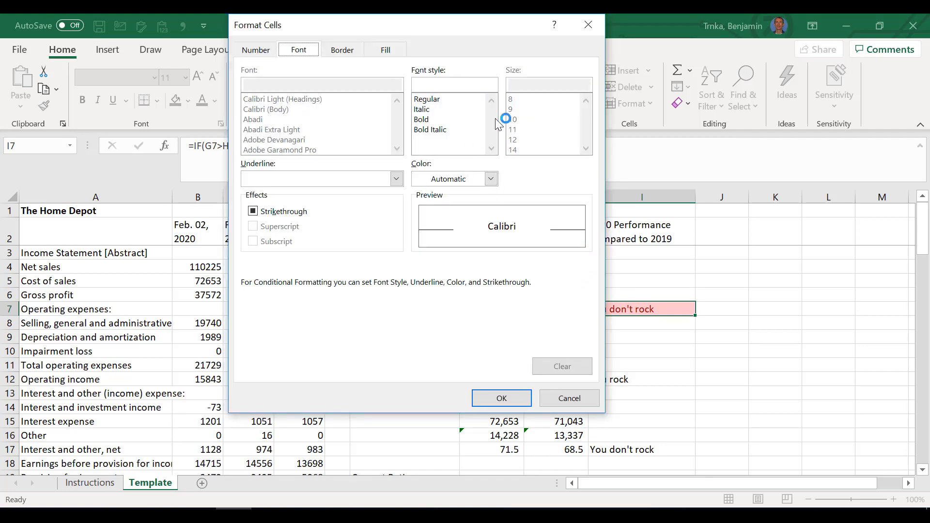
{"action": "left_click", "coordinate": [262, 49]}
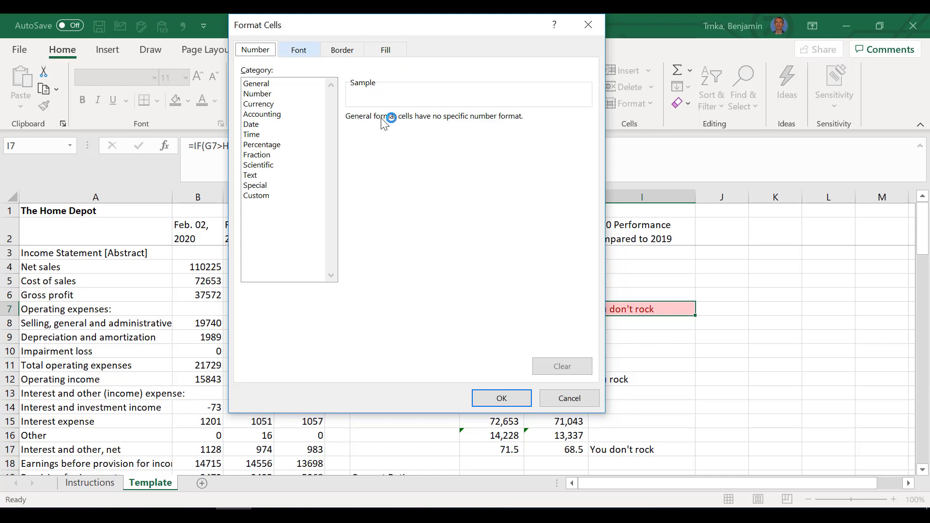
{"action": "left_click", "coordinate": [582, 396]}
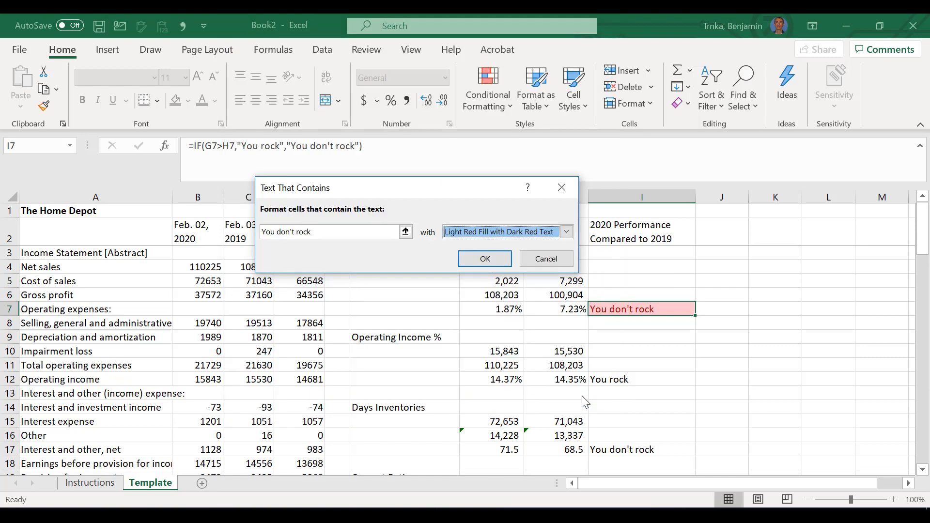
{"action": "left_click", "coordinate": [485, 260]}
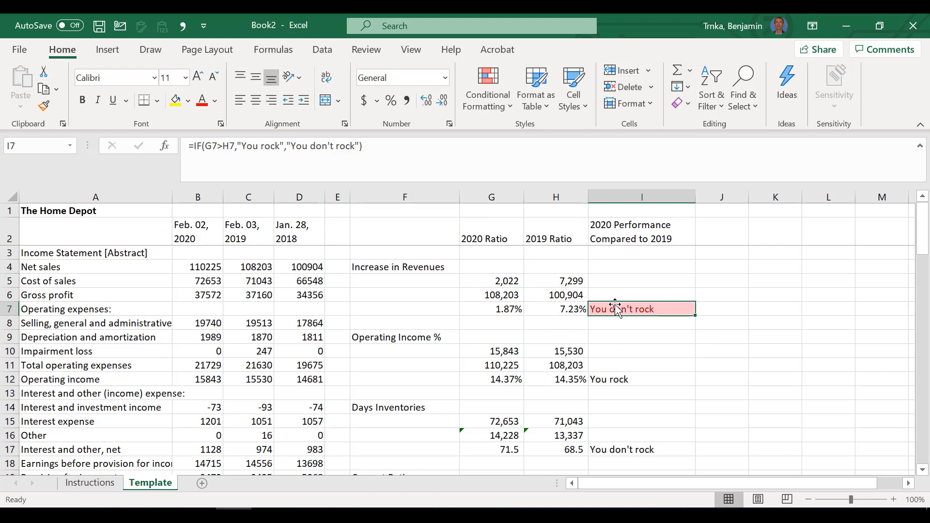
Highlight all cells in column I that contain "You don't rock" with Light Red Fill with Dark Red Text
{"action": "left_click", "coordinate": [636, 197]}
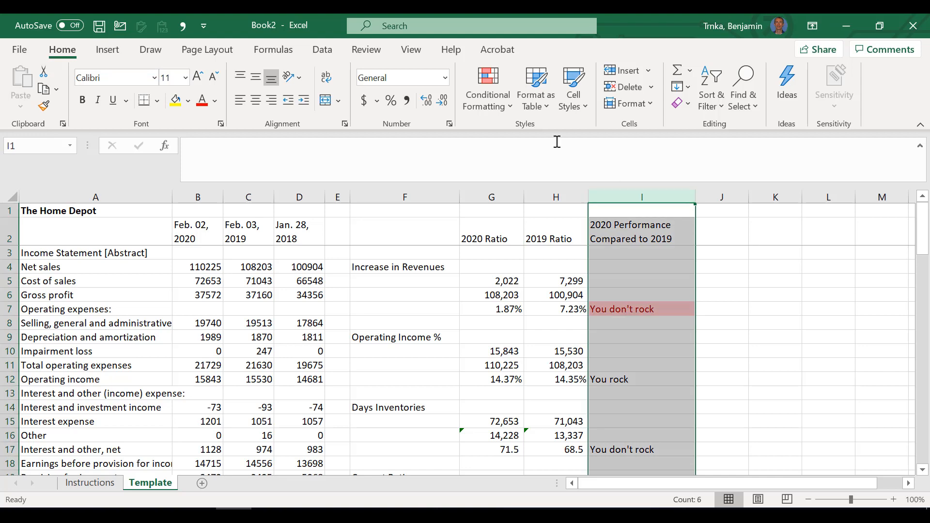
{"action": "left_click", "coordinate": [509, 106]}
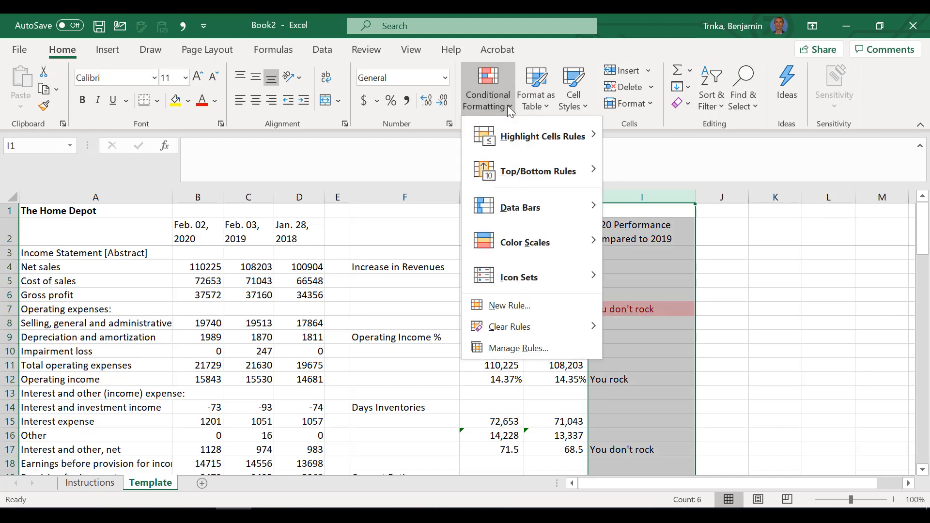
{"action": "mouse_move", "coordinate": [542, 128]}
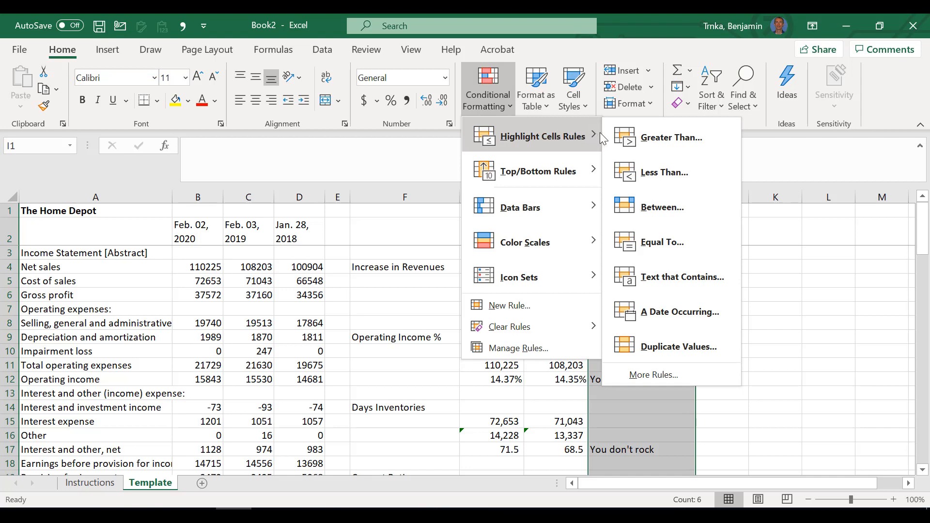
{"action": "left_click", "coordinate": [641, 273]}
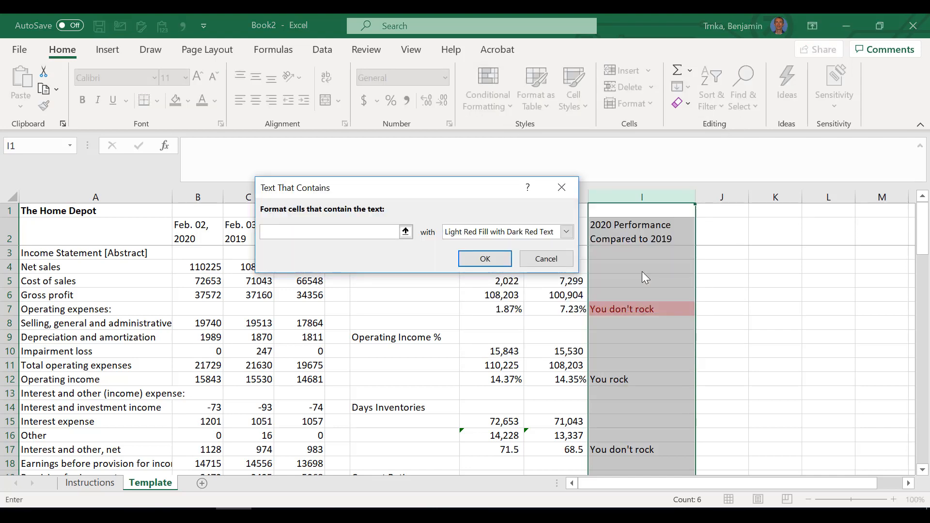
{"action": "type", "text": "You "}
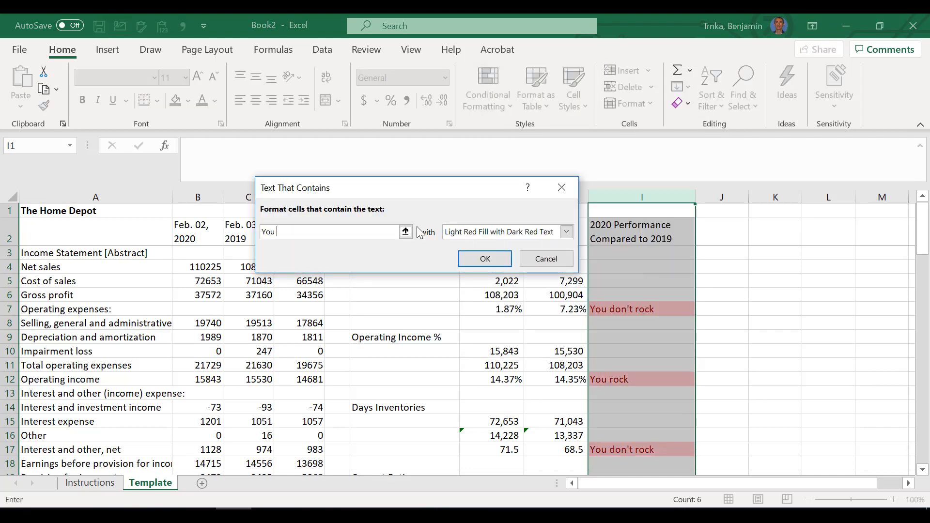
{"action": "type", "text": "don't rock"}
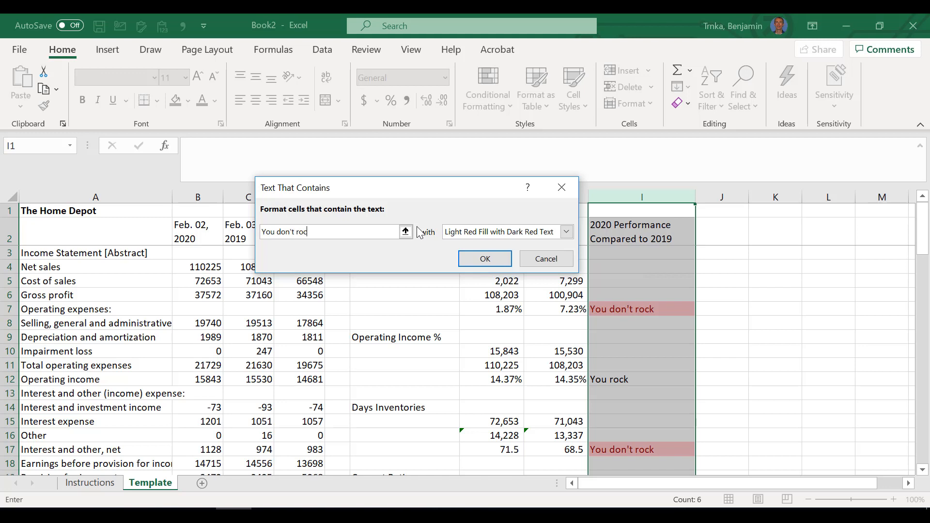
{"action": "left_click", "coordinate": [500, 263]}
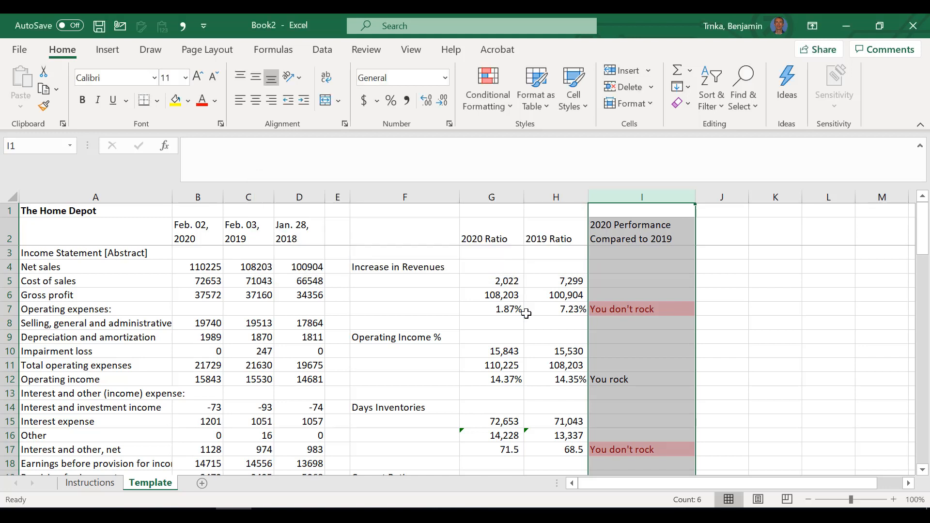
Test the Increase in Revenues highlighting by overwriting the 2020 ratio in G7 with 10%, and undo that entry
{"action": "left_click", "coordinate": [501, 310]}
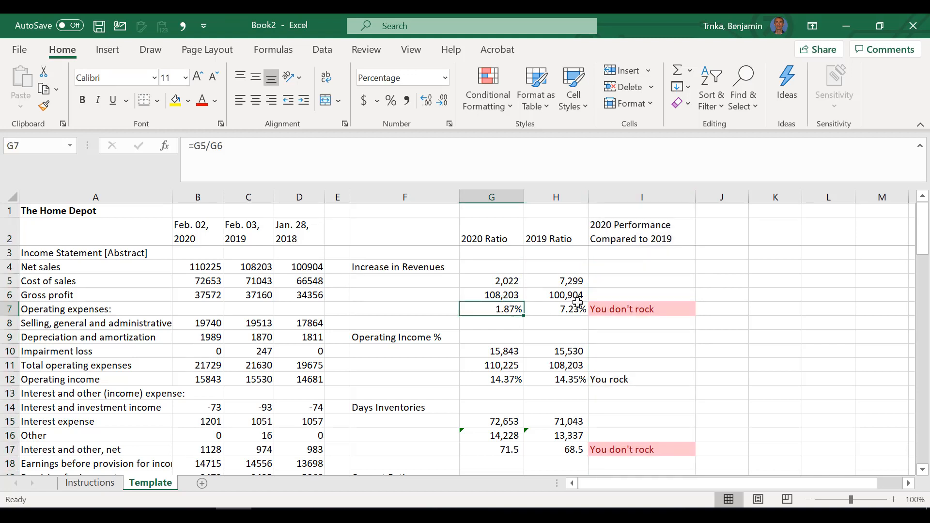
{"action": "type", "text": "10"}
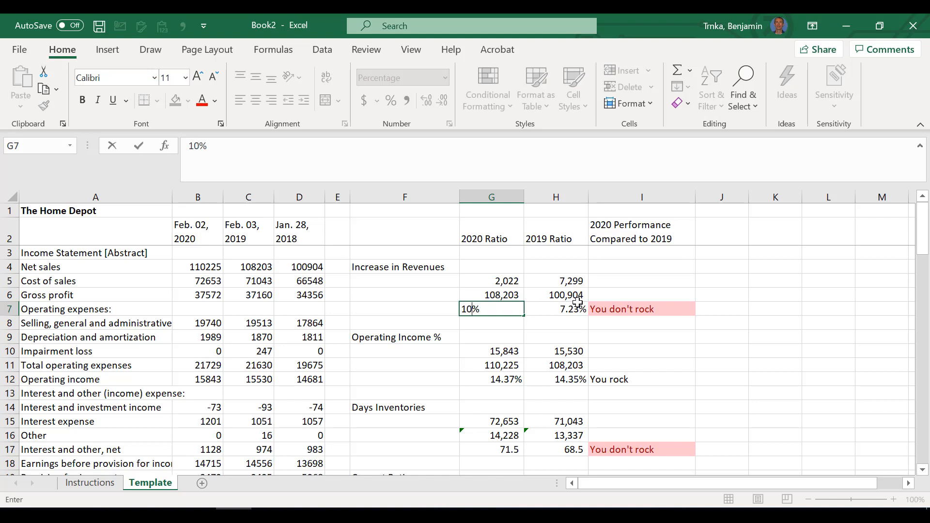
{"action": "key", "text": "Return"}
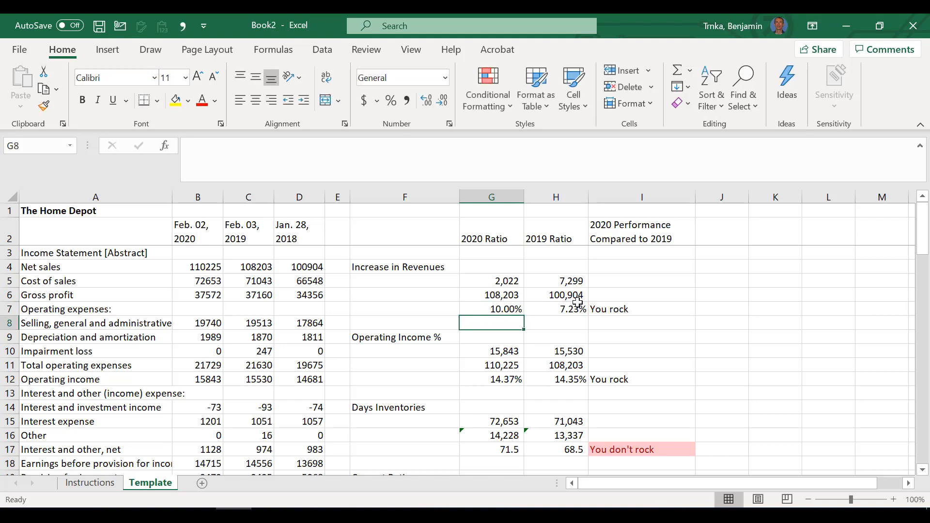
{"action": "key", "text": "Up"}
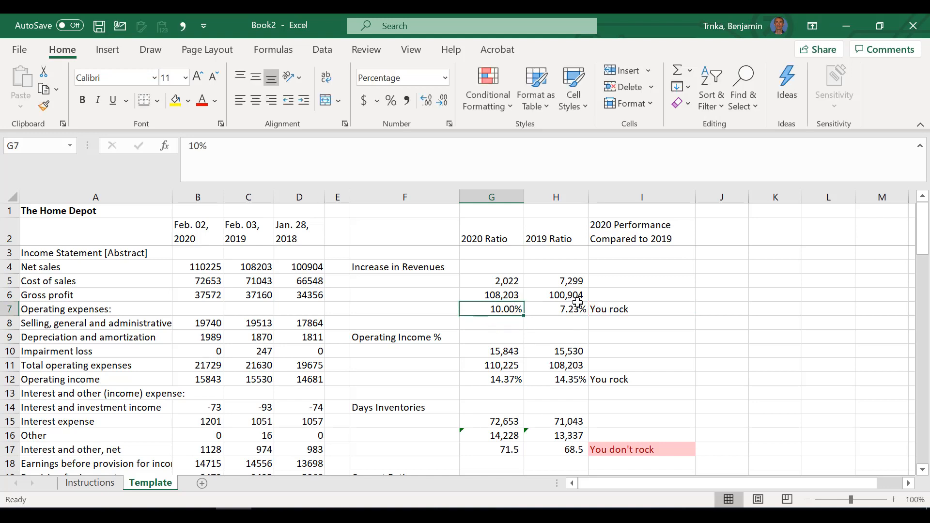
{"action": "key", "text": "ctrl+z"}
{"action": "key", "text": "Right"}
{"action": "key", "text": "Right"}
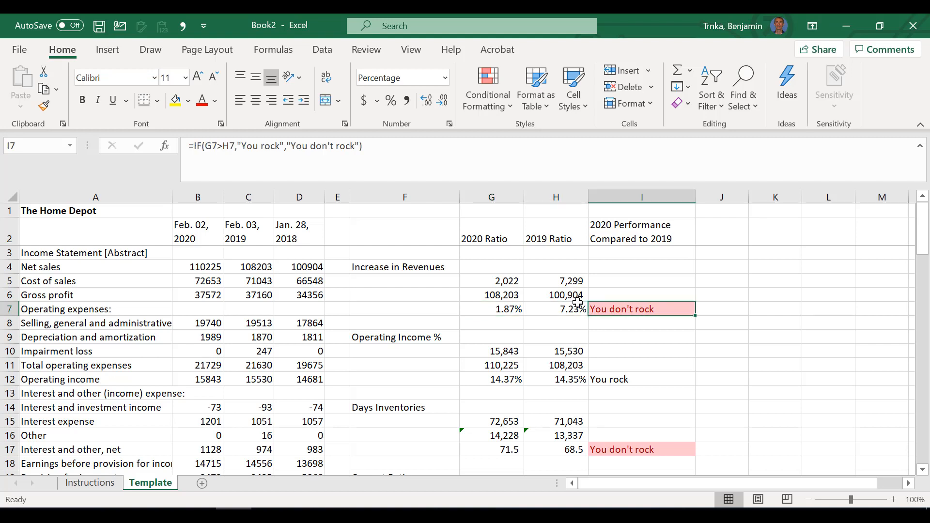
{"action": "left_click", "coordinate": [188, 101]}
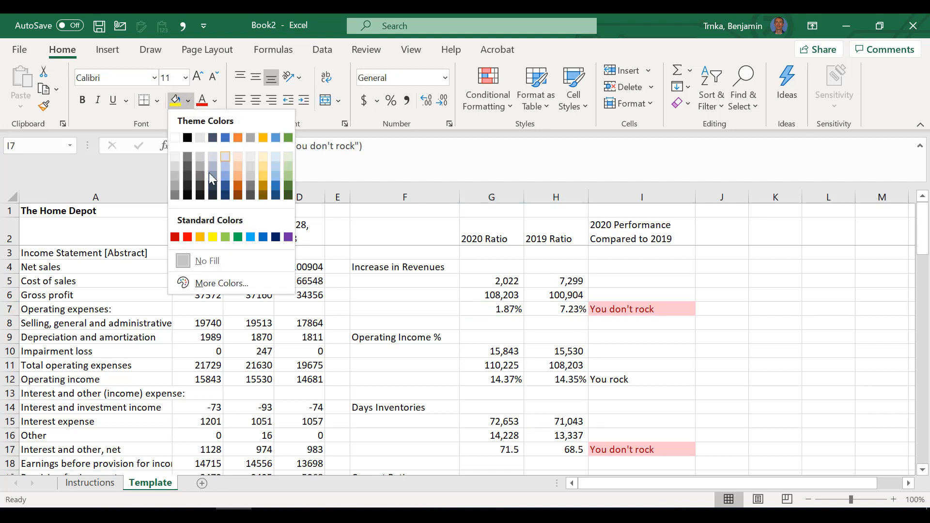
{"action": "key", "text": "Escape"}
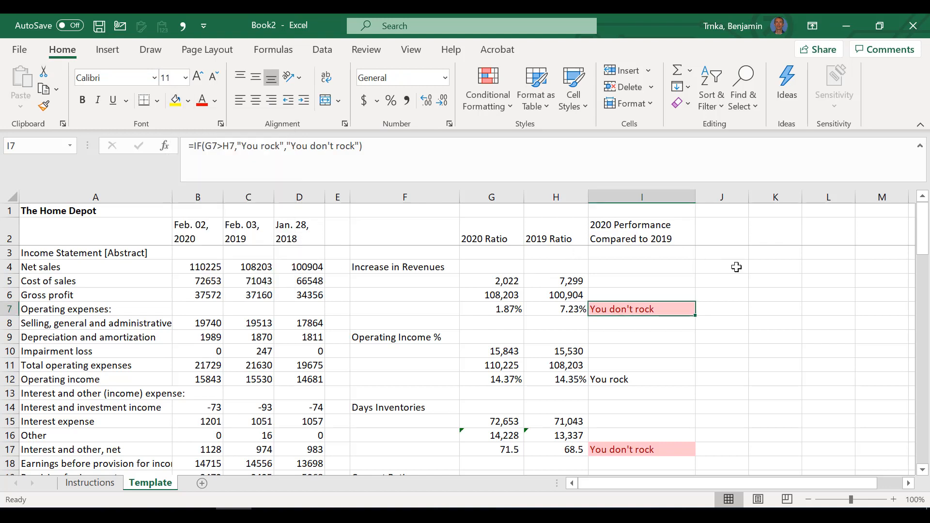
Highlight all cells in column I that contain "You rock" with Green Fill with Dark Green Text
{"action": "left_click", "coordinate": [651, 195]}
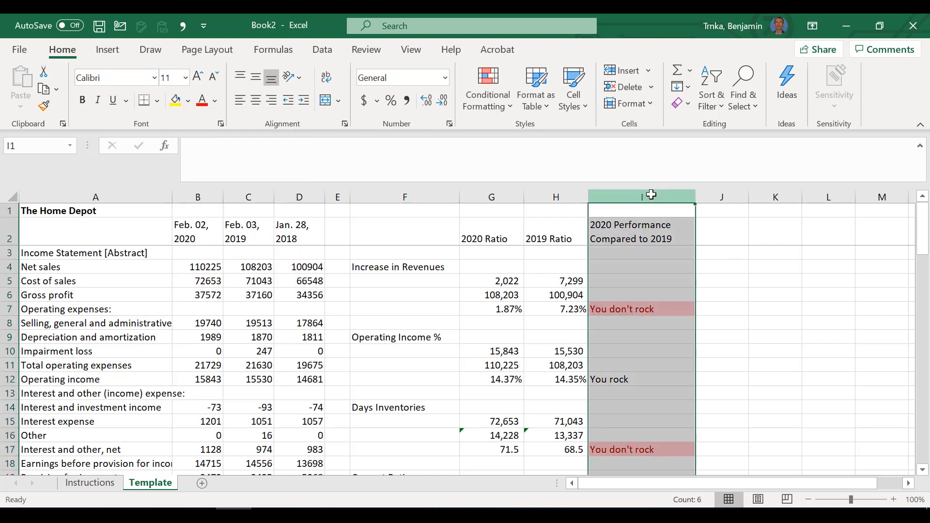
{"action": "left_click", "coordinate": [504, 106]}
{"action": "mouse_move", "coordinate": [518, 134]}
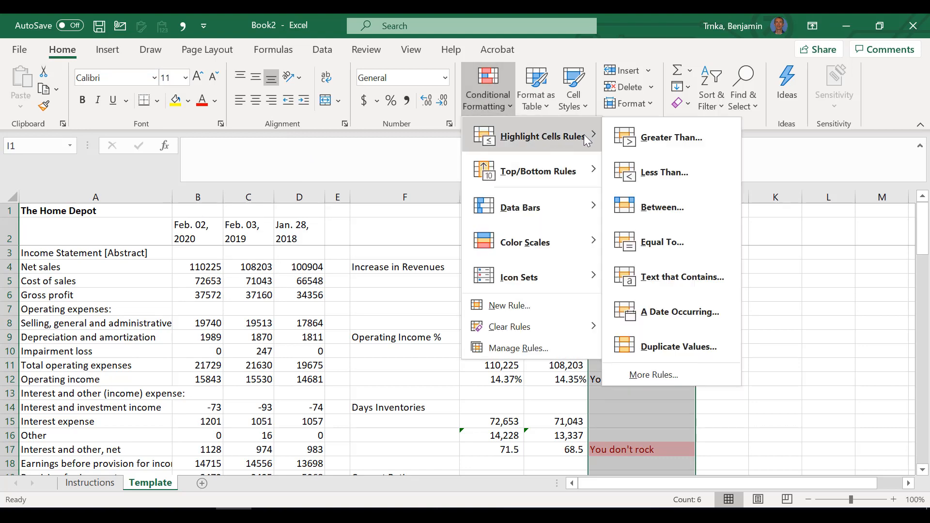
{"action": "left_click", "coordinate": [673, 278]}
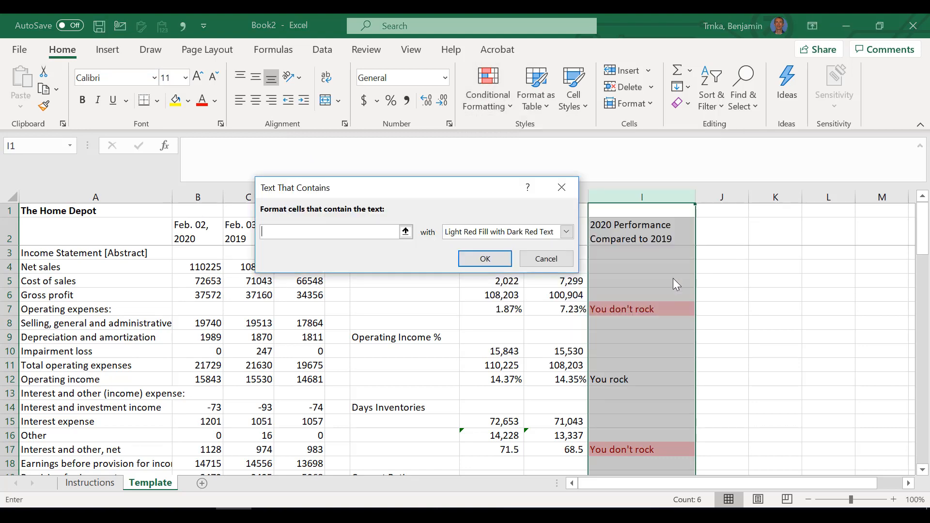
{"action": "type", "text": "You "}
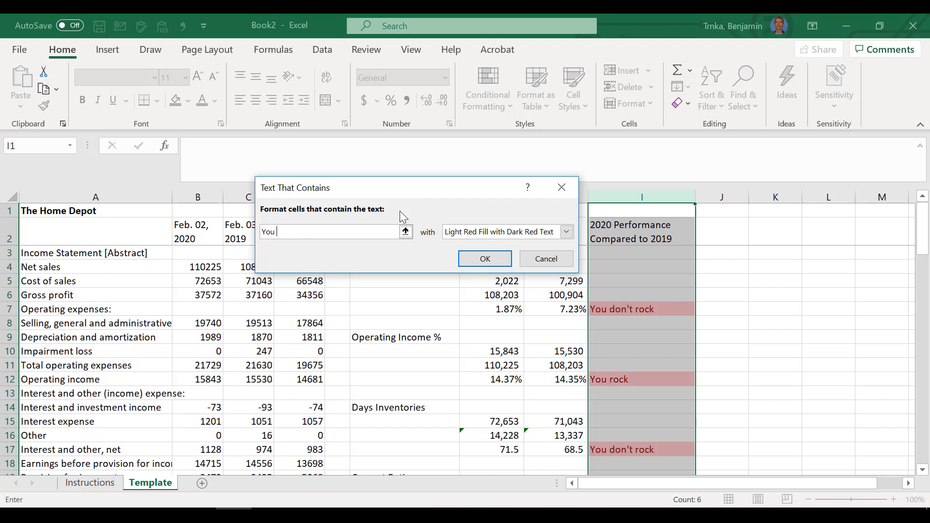
{"action": "type", "text": "rock"}
{"action": "left_click", "coordinate": [567, 232]}
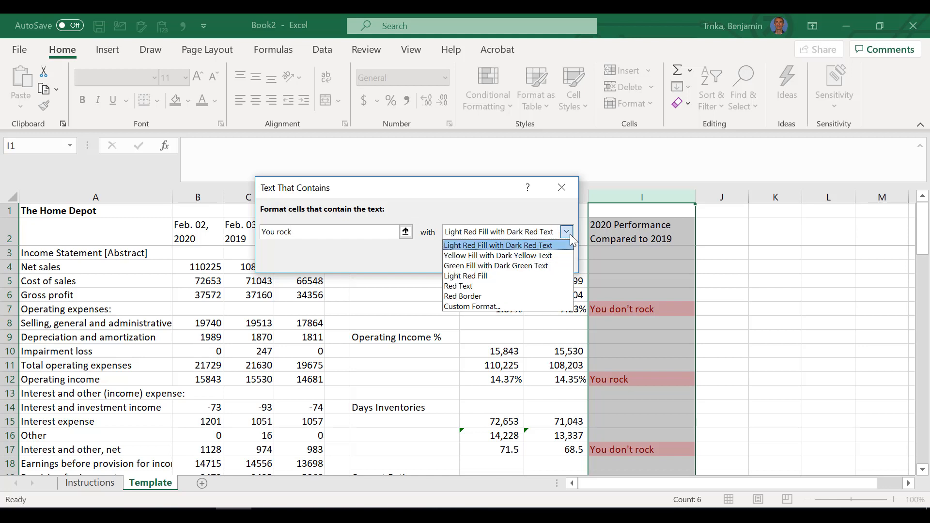
{"action": "left_click", "coordinate": [551, 265]}
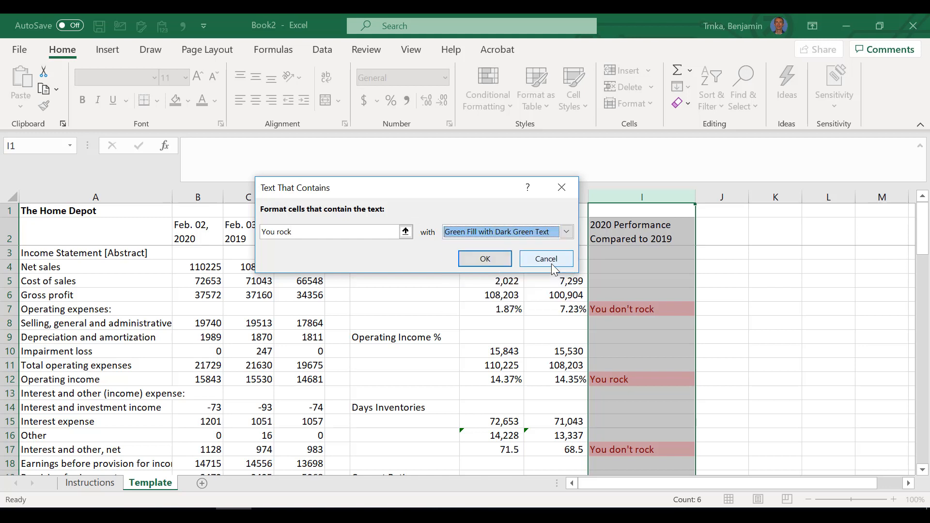
{"action": "left_click", "coordinate": [485, 259]}
Test the Operating Income % highlighting in I12 by overwriting the 2020 ratio in G12 with 10%, and undo that entry
{"action": "left_click", "coordinate": [656, 376]}
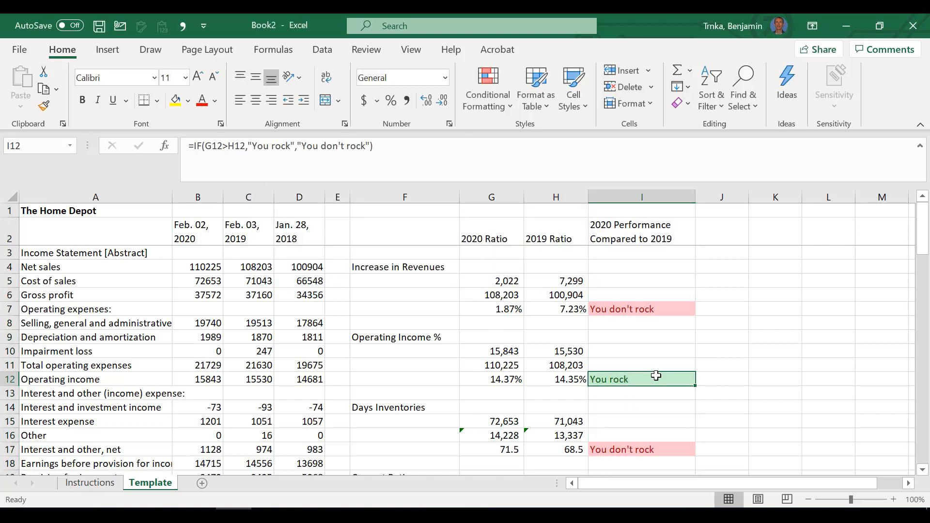
{"action": "left_click", "coordinate": [503, 379]}
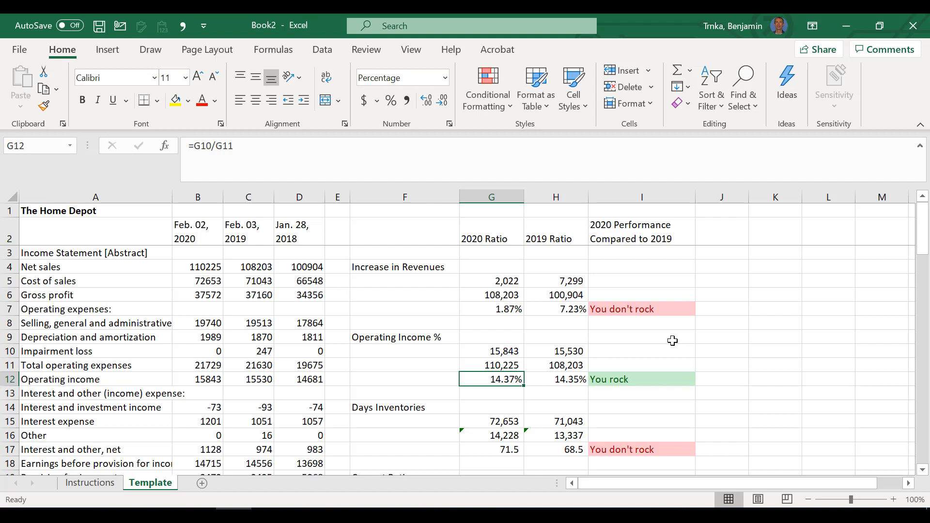
{"action": "type", "text": "10"}
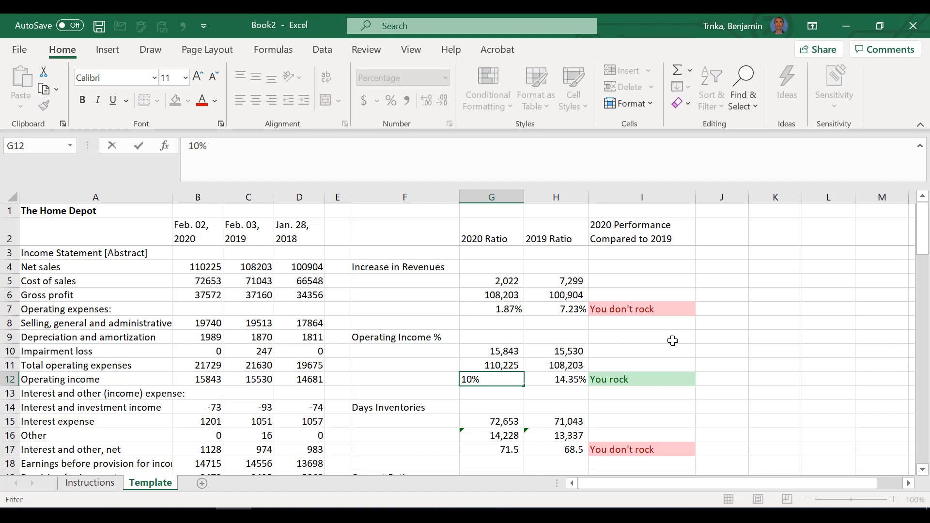
{"action": "key", "text": "Return"}
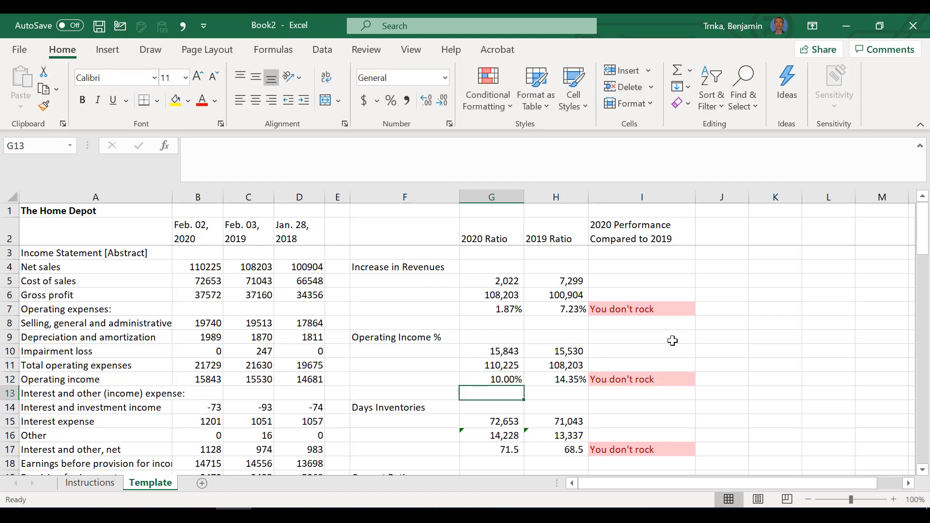
{"action": "key", "text": "Up"}
{"action": "key", "text": "ctrl+z"}
{"action": "key", "text": "Up"}
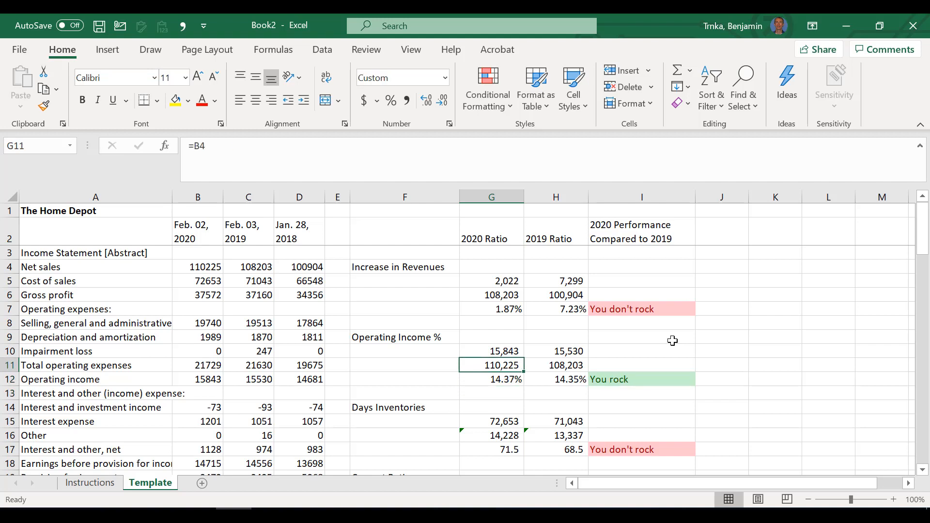
Recheck the Increase in Revenues highlighting in I7 by overwriting the 2020 ratio in G7 with 10%, and undo that entry
{"action": "key", "text": "Up"}
{"action": "key", "text": "Up"}
{"action": "key", "text": "Up"}
{"action": "key", "text": "Up"}
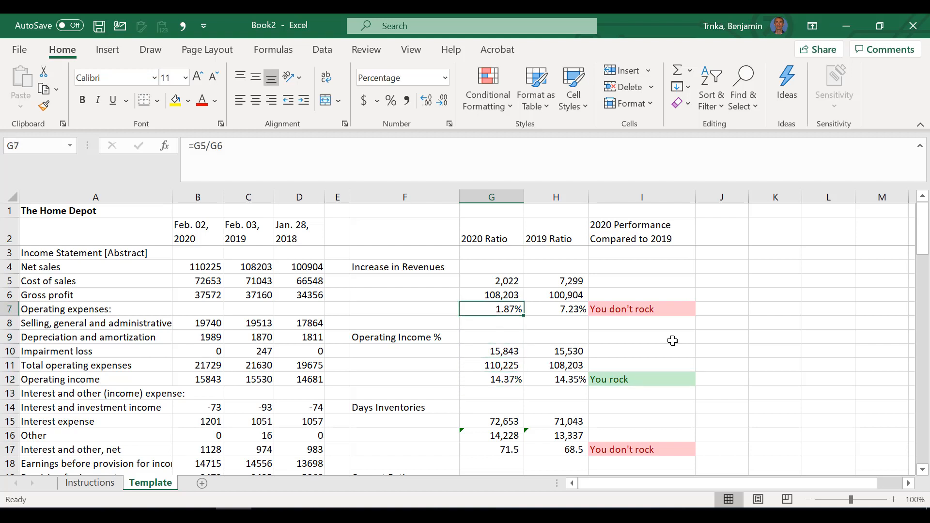
{"action": "type", "text": "10%"}
{"action": "key", "text": "Right"}
{"action": "key", "text": "Right"}
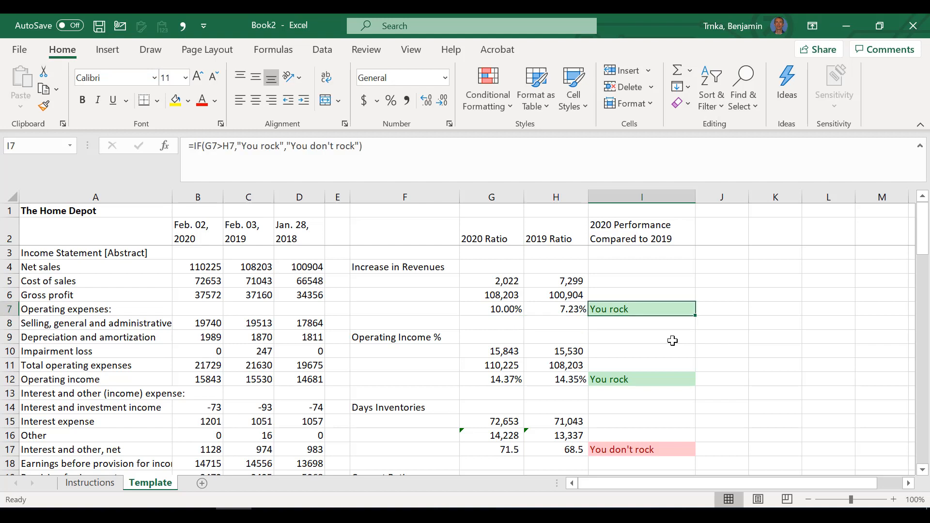
{"action": "key", "text": "ctrl+z"}
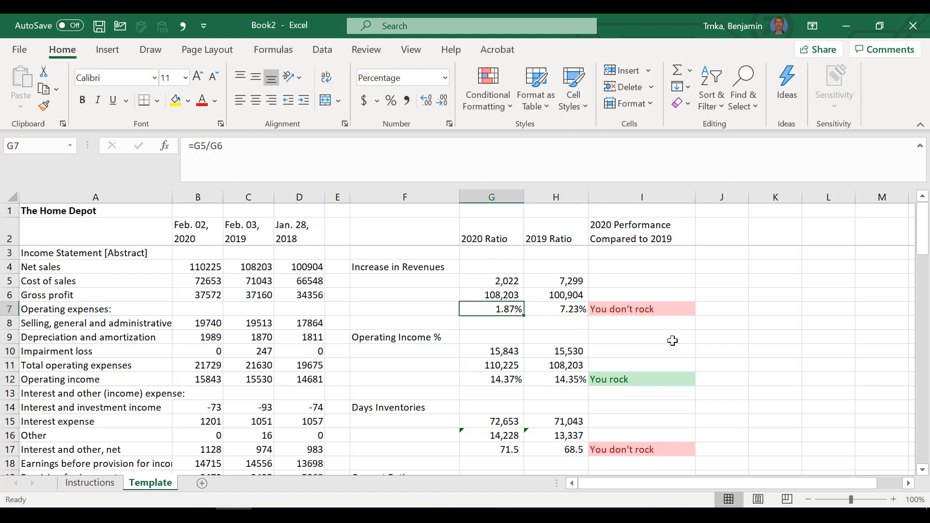
Review the column I comparison results down through the Quick Ratio, and switch to the Instructions sheet
{"action": "key", "text": "Down"}
{"action": "key", "text": "Down"}
{"action": "key", "text": "Down"}
{"action": "key", "text": "Down"}
{"action": "key", "text": "Down"}
{"action": "key", "text": "Down"}
{"action": "key", "text": "Down"}
{"action": "key", "text": "Down"}
{"action": "key", "text": "Down"}
{"action": "key", "text": "Down"}
{"action": "key", "text": "Down"}
{"action": "key", "text": "Down"}
{"action": "key", "text": "Down"}
{"action": "key", "text": "Down"}
{"action": "key", "text": "Down"}
{"action": "key", "text": "Down"}
{"action": "key", "text": "Down"}
{"action": "key", "text": "Down"}
{"action": "key", "text": "Down"}
{"action": "key", "text": "Down"}
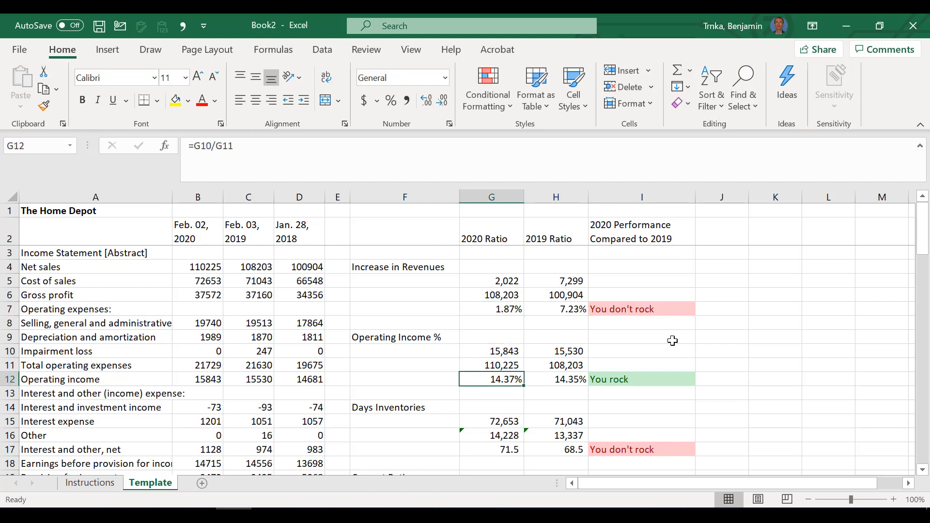
{"action": "key", "text": "Down"}
{"action": "key", "text": "Right"}
{"action": "key", "text": "Right"}
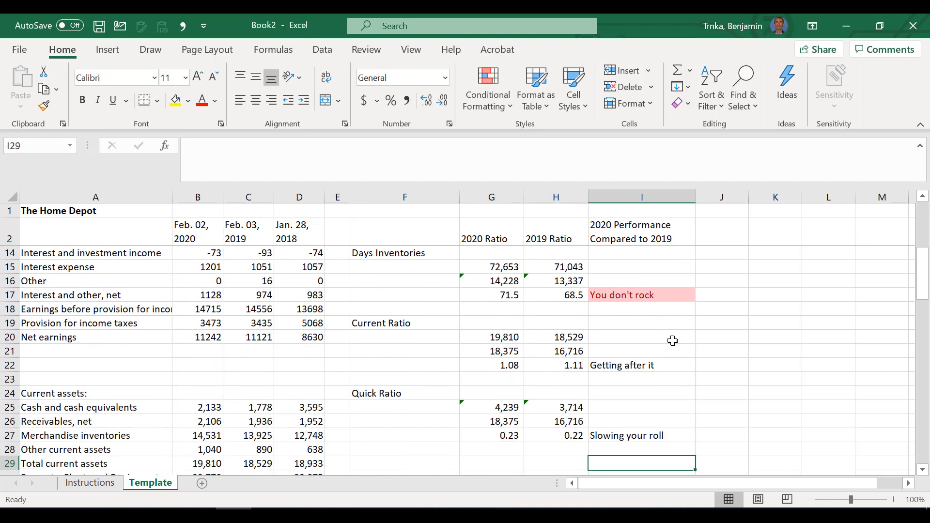
{"action": "key", "text": "Up"}
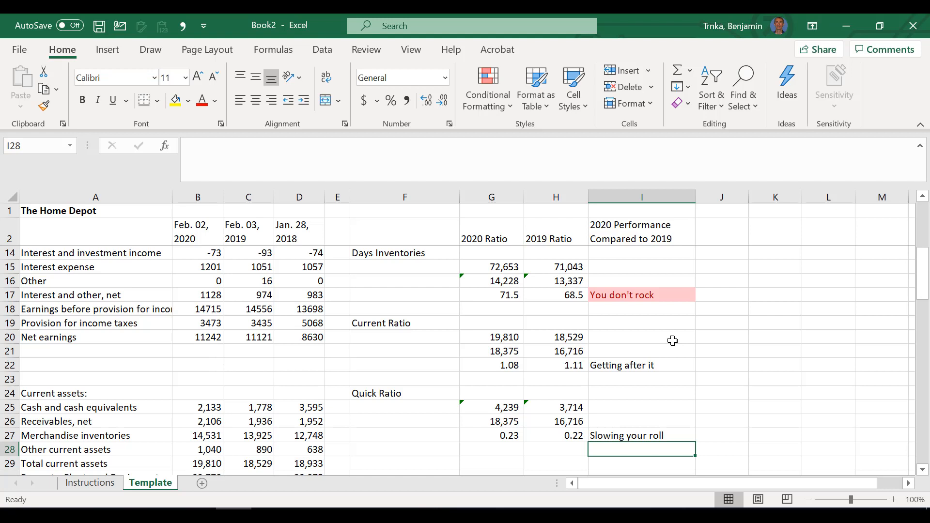
{"action": "key", "text": "ctrl+Page_Up"}
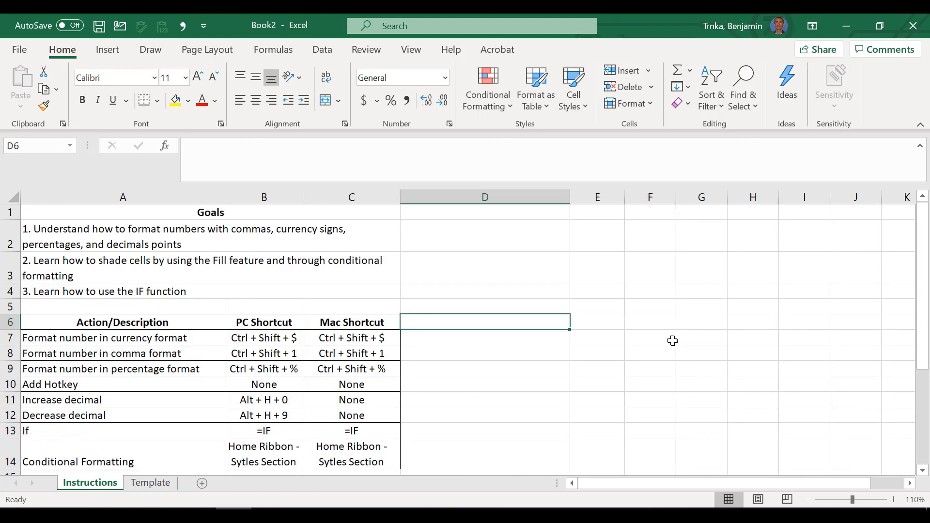